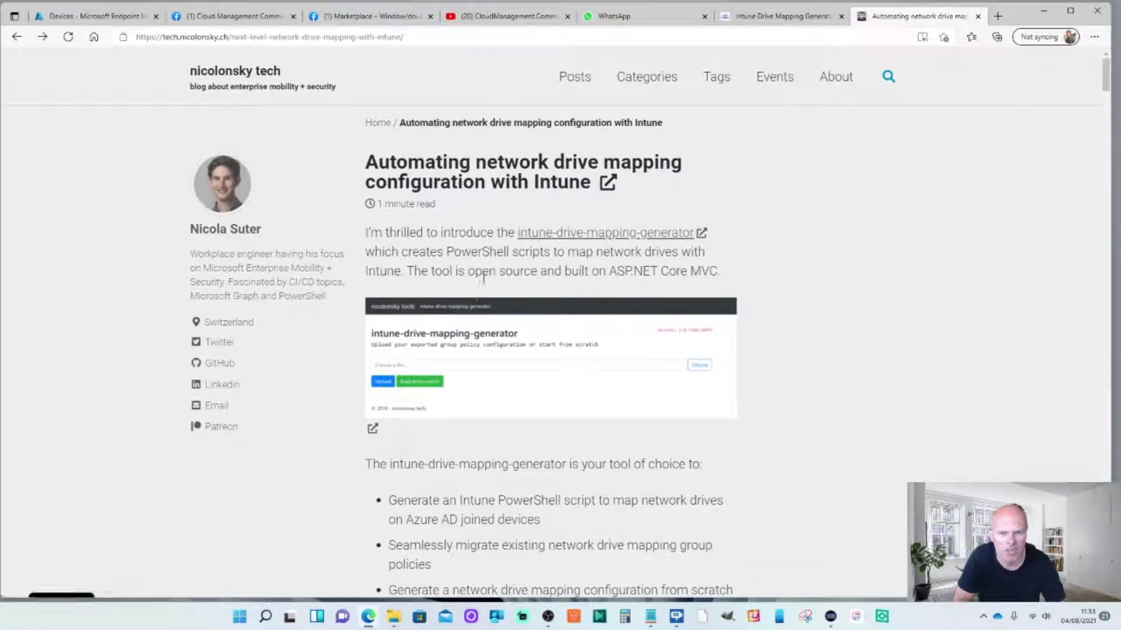
scroll(483, 278, down, 4)
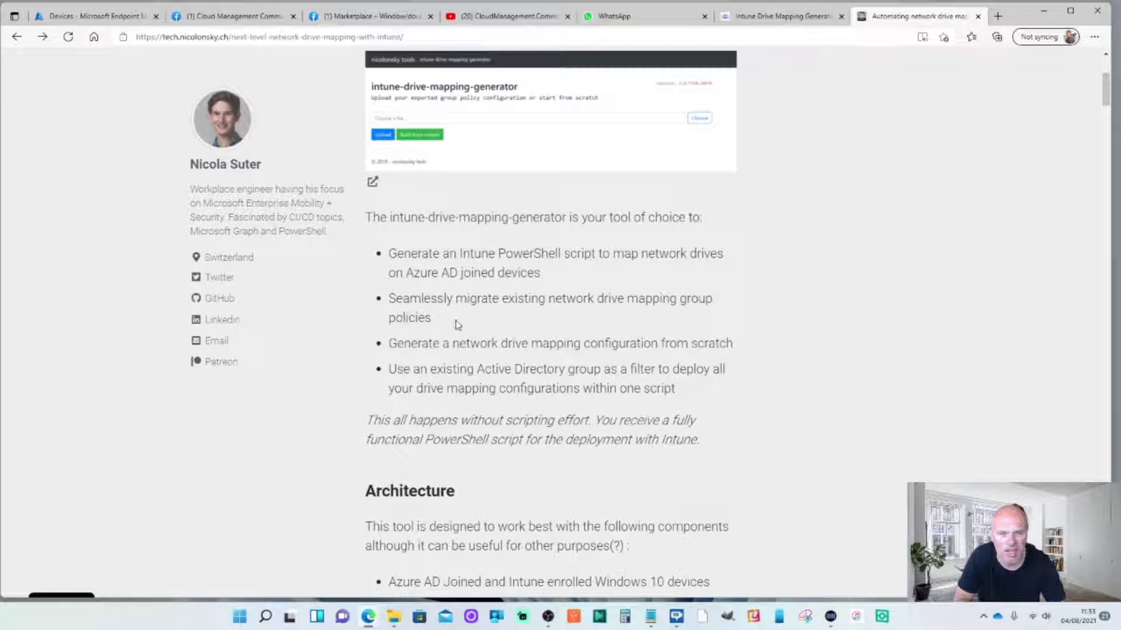
scroll(457, 326, down, 2)
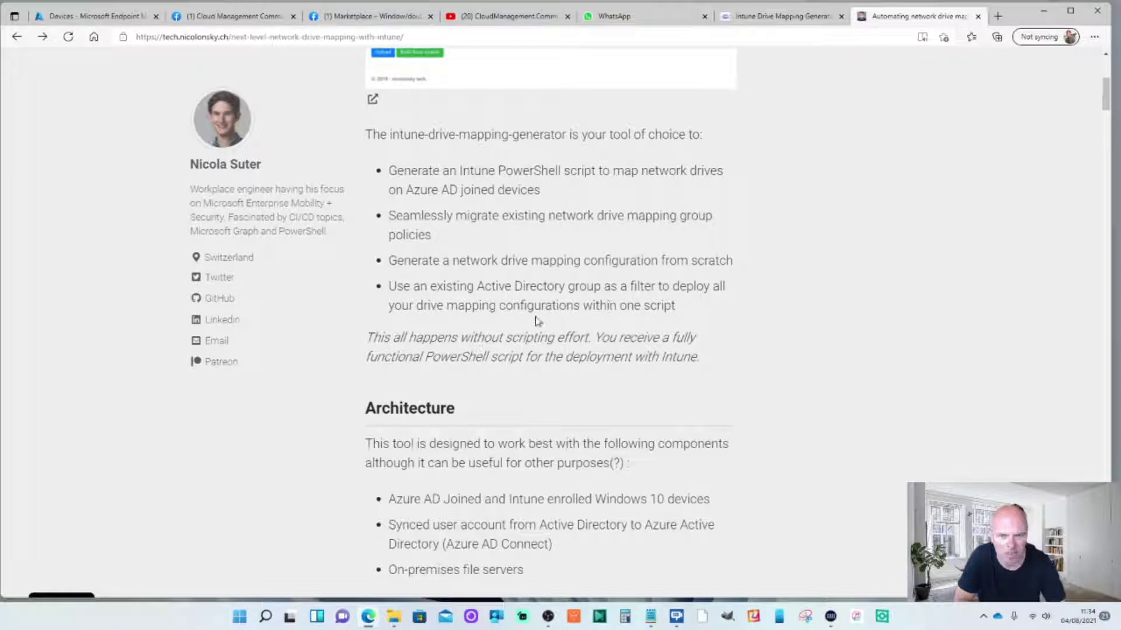
scroll(537, 321, up, 3)
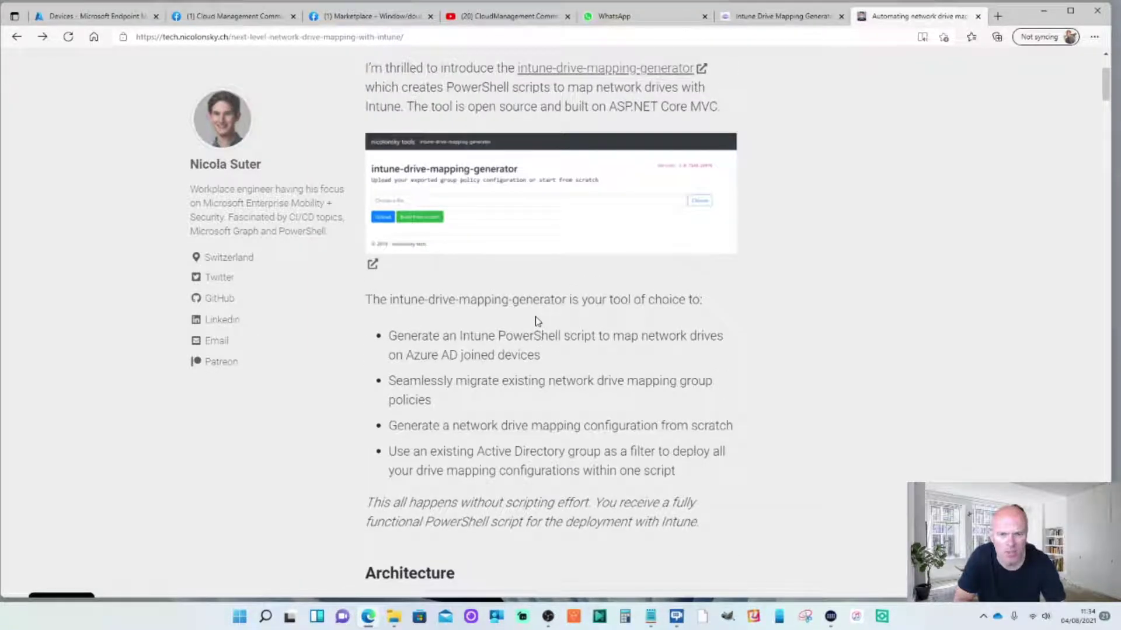
scroll(537, 321, up, 3)
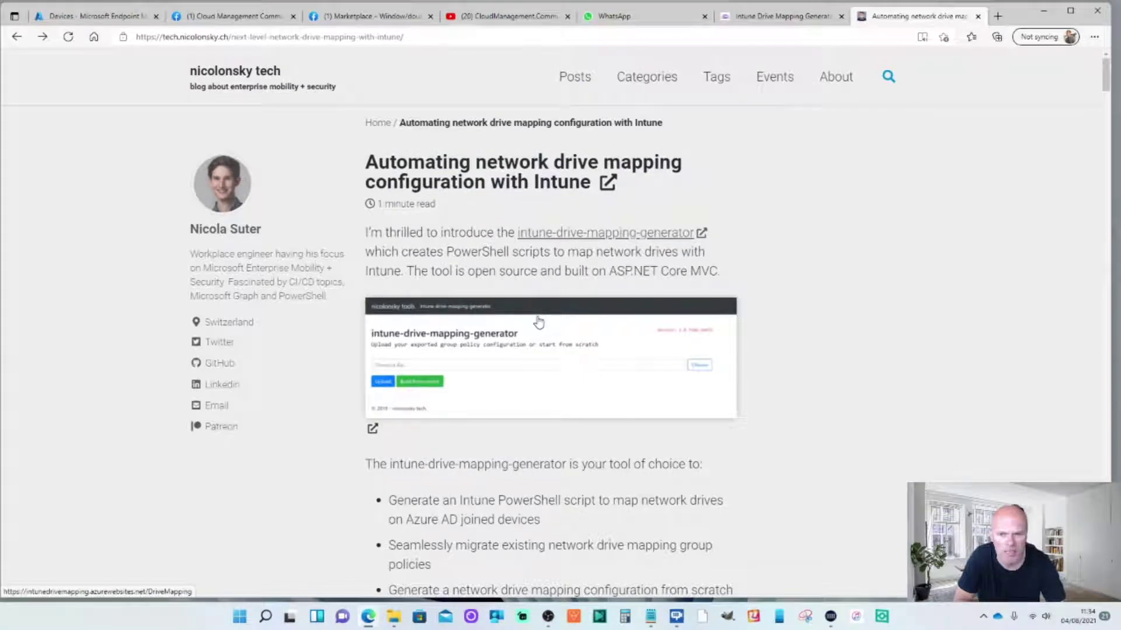
- Open the Intune drive mapping generator and build a new configuration from scratch
click(587, 234)
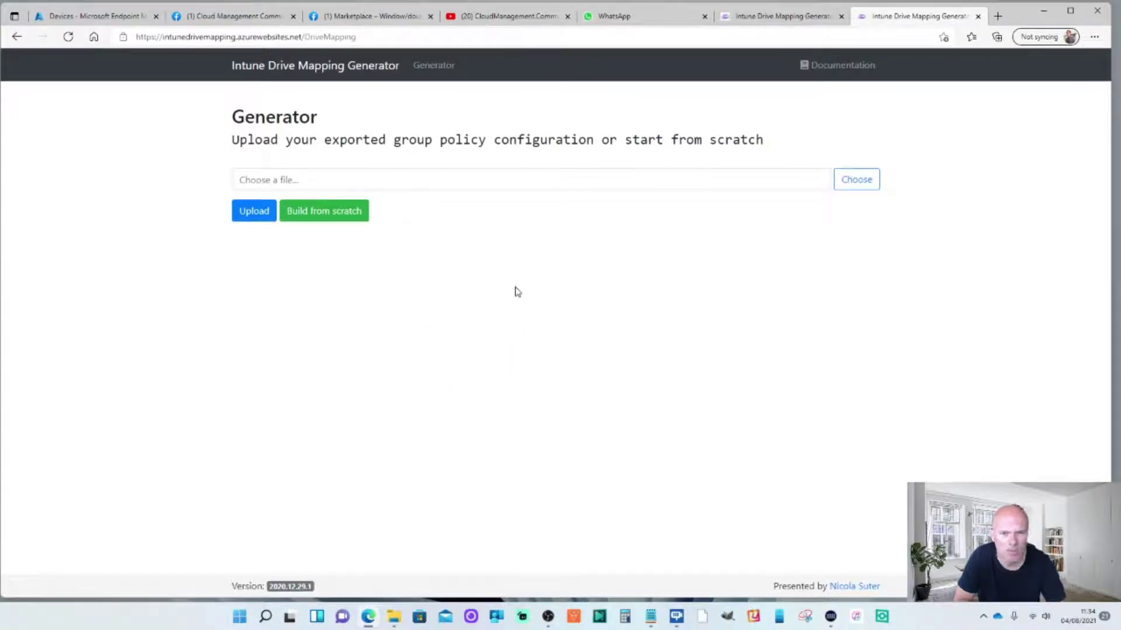
click(325, 218)
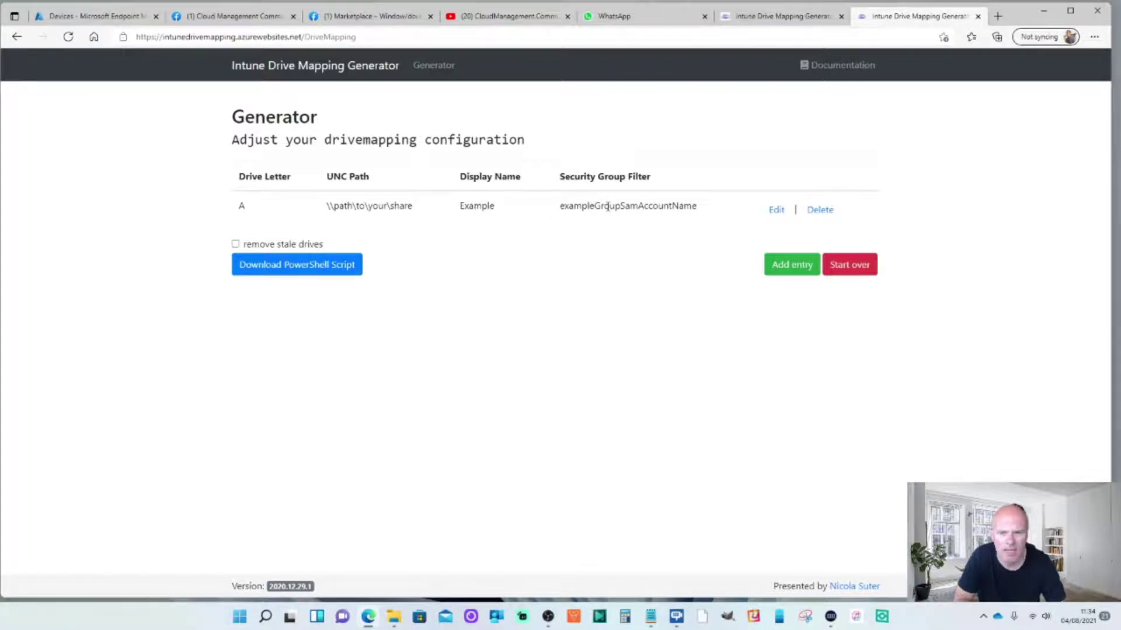
- Edit the example drive mapping entry and bring up the drivemap Notepad notes
click(775, 210)
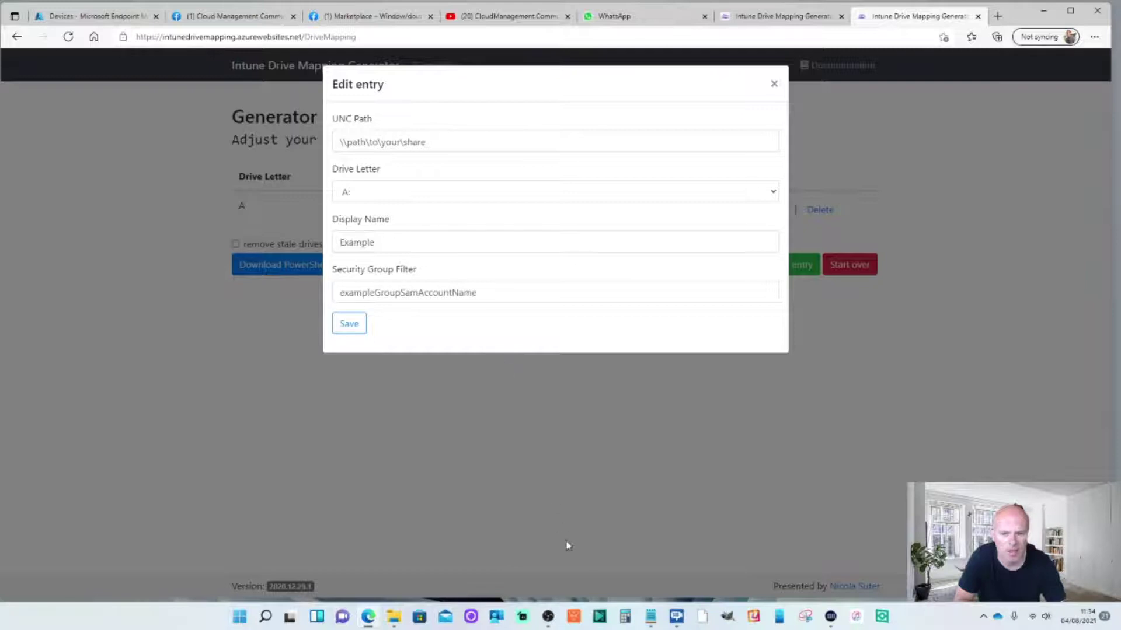
mouse_move(650, 619)
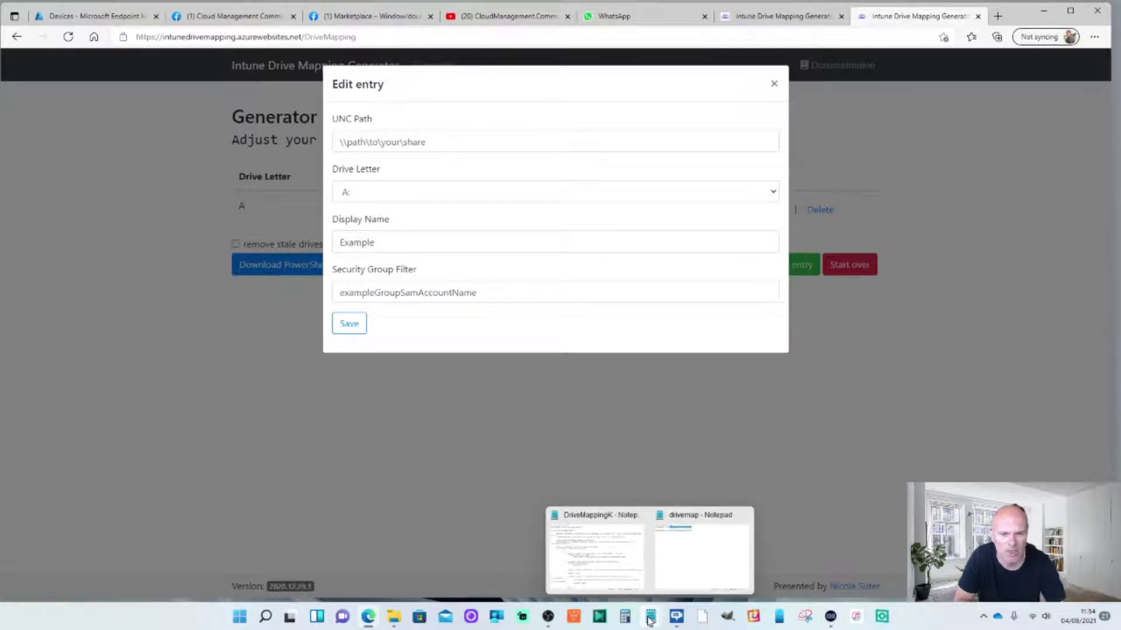
- Select the //DESKTOP-QSDAHHQ/MappedDriveK path in the drivemap notes, then minimize Notepad
click(701, 557)
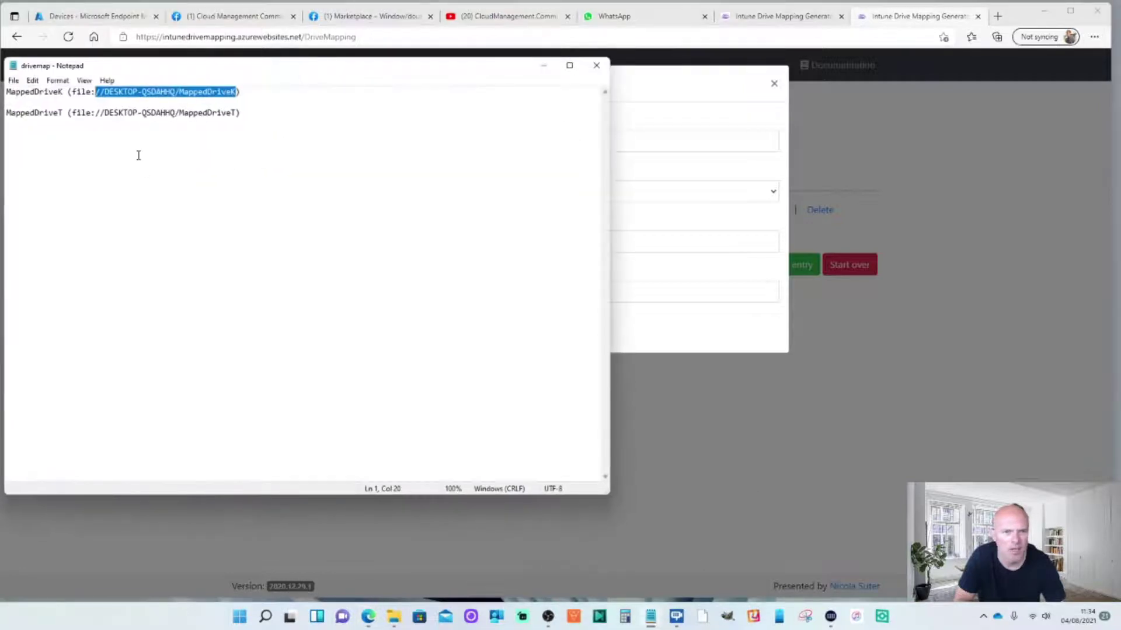
drag(237, 92, 95, 92)
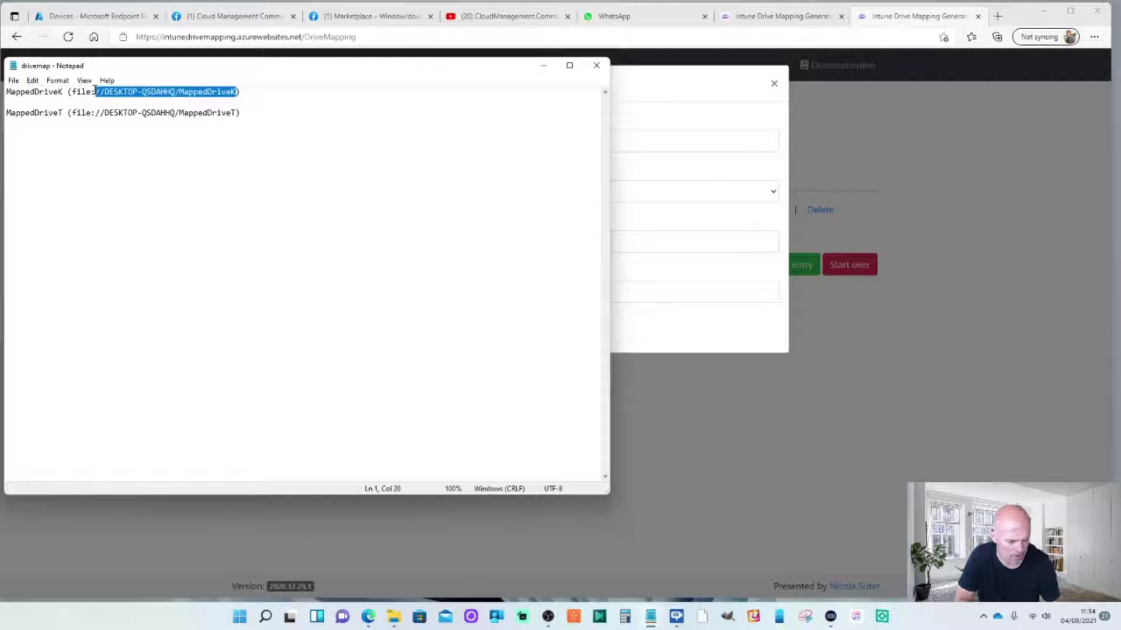
click(542, 65)
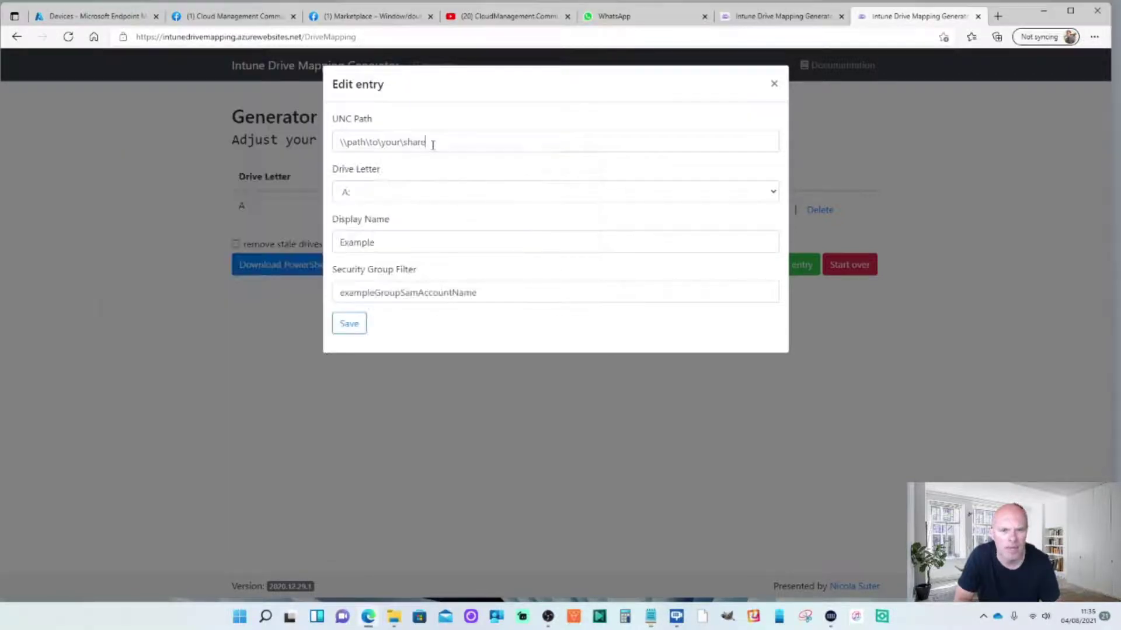
- Replace the UNC path with \\DESKTOP-QSDAHHQ\MappedDriveK, correcting the slashes
drag(433, 145, 201, 150)
text(//DESKTOP-QSDAHHQ/MappedDriveK)
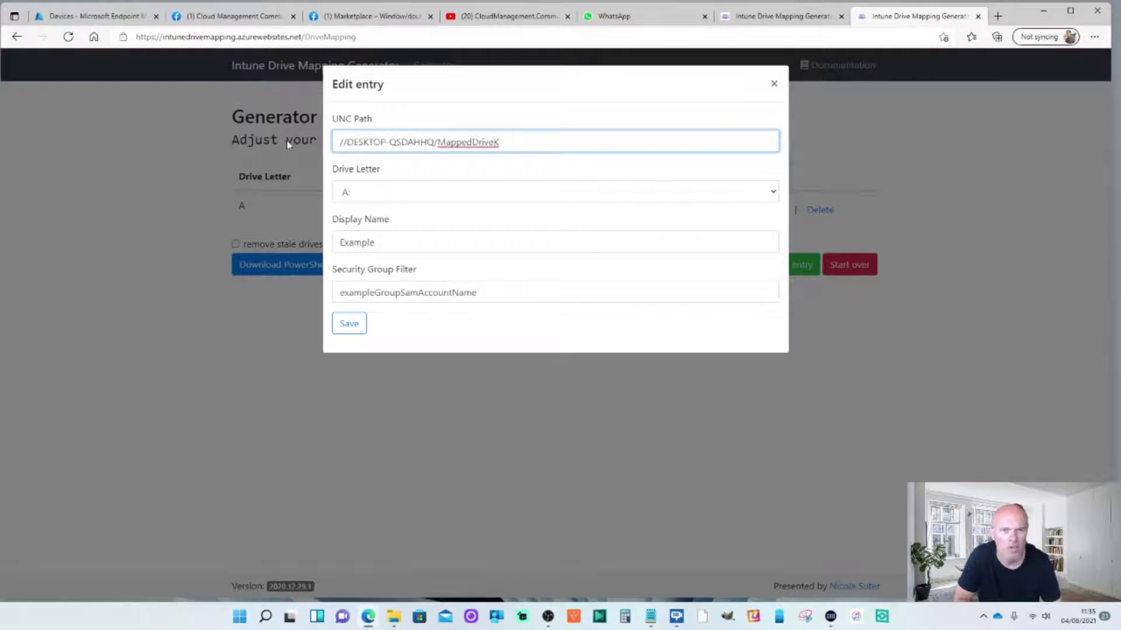
click(347, 141)
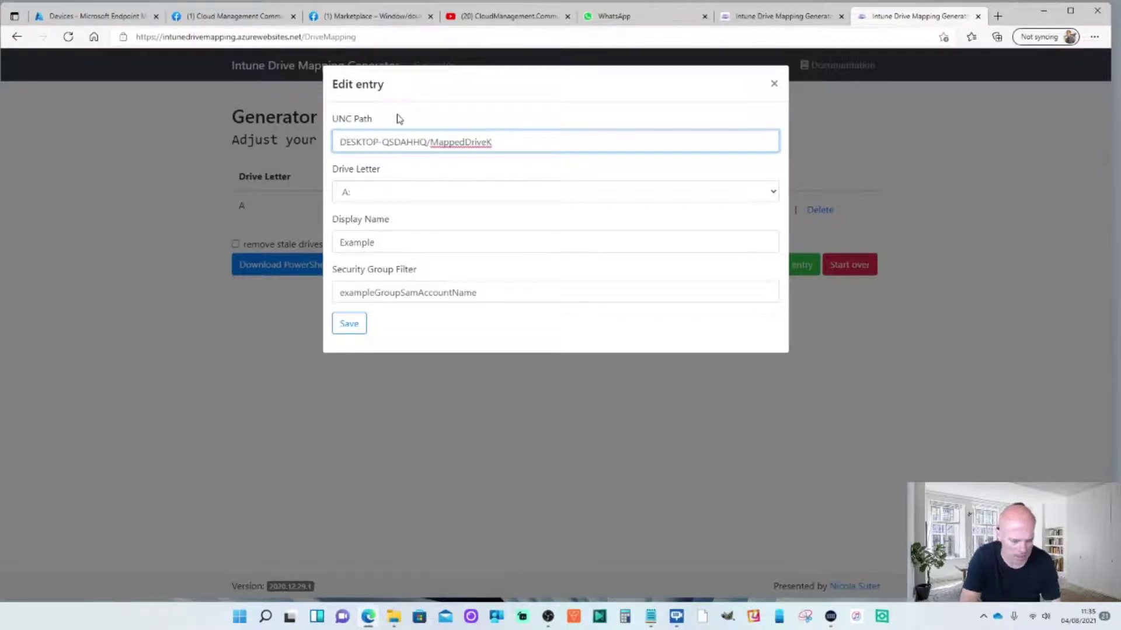
text(\\)
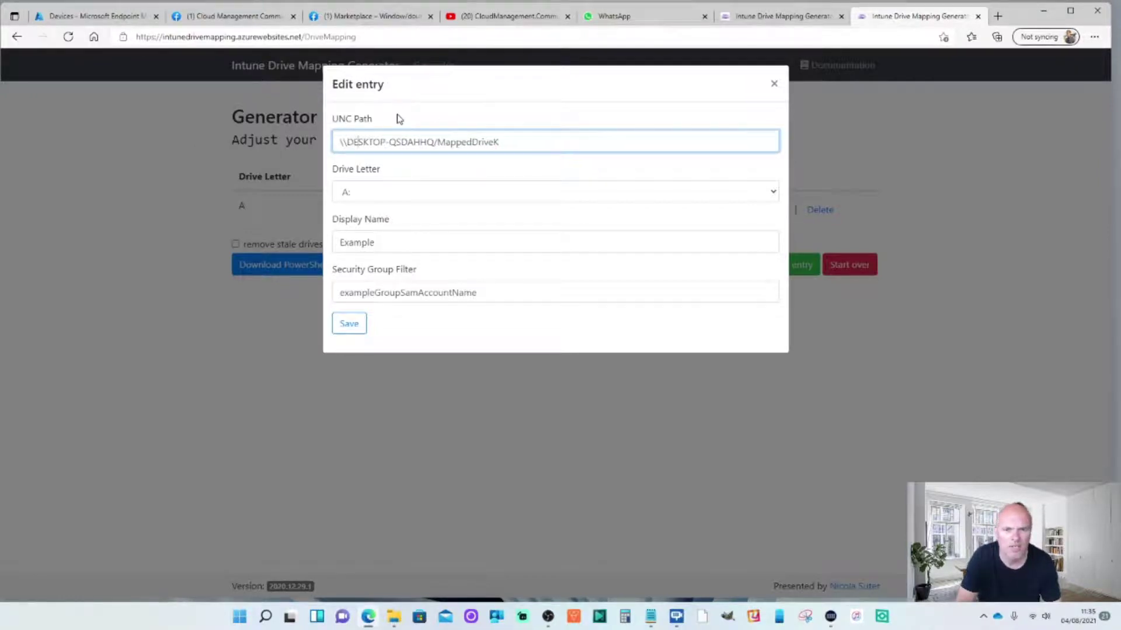
key(BackSpace)
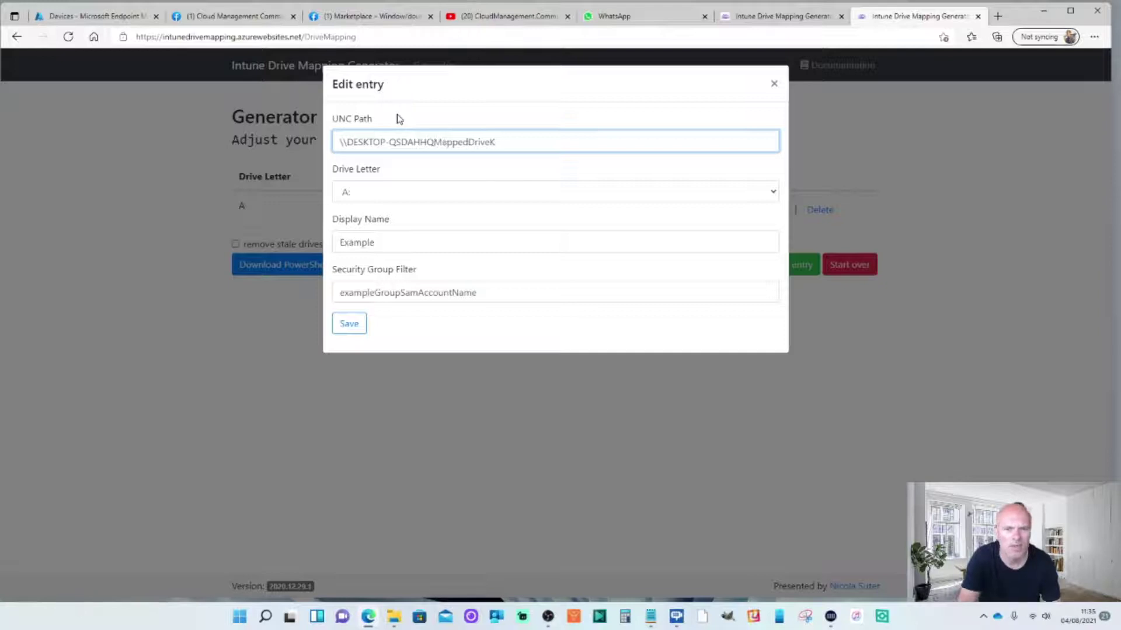
text(\)
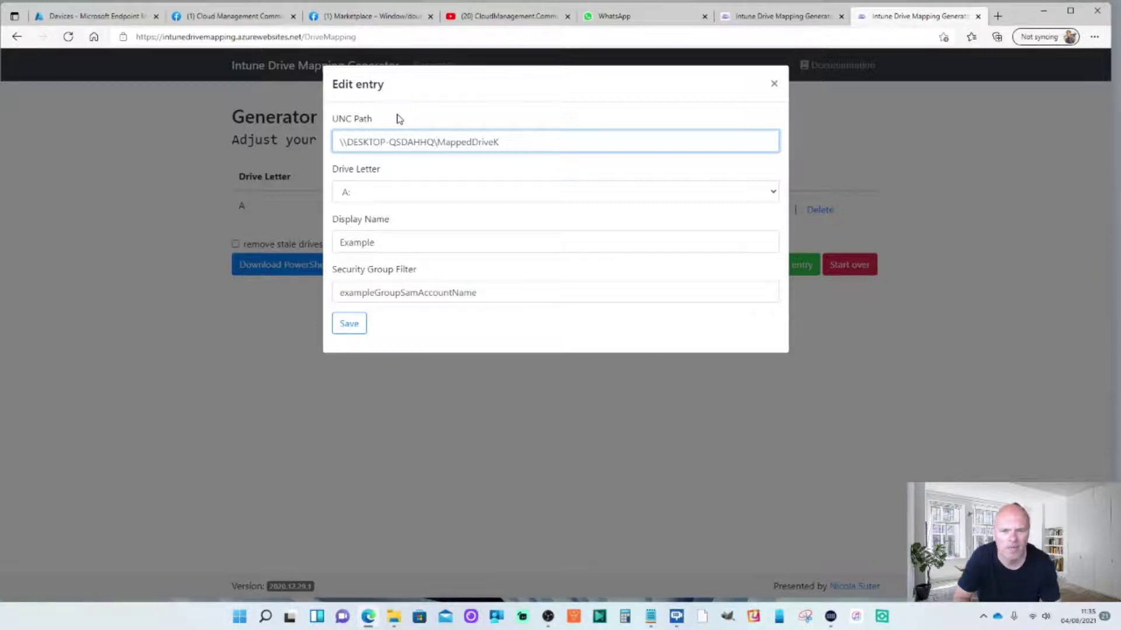
- Set drive letter K, display name Drive, clear the security group filter, and save
click(346, 200)
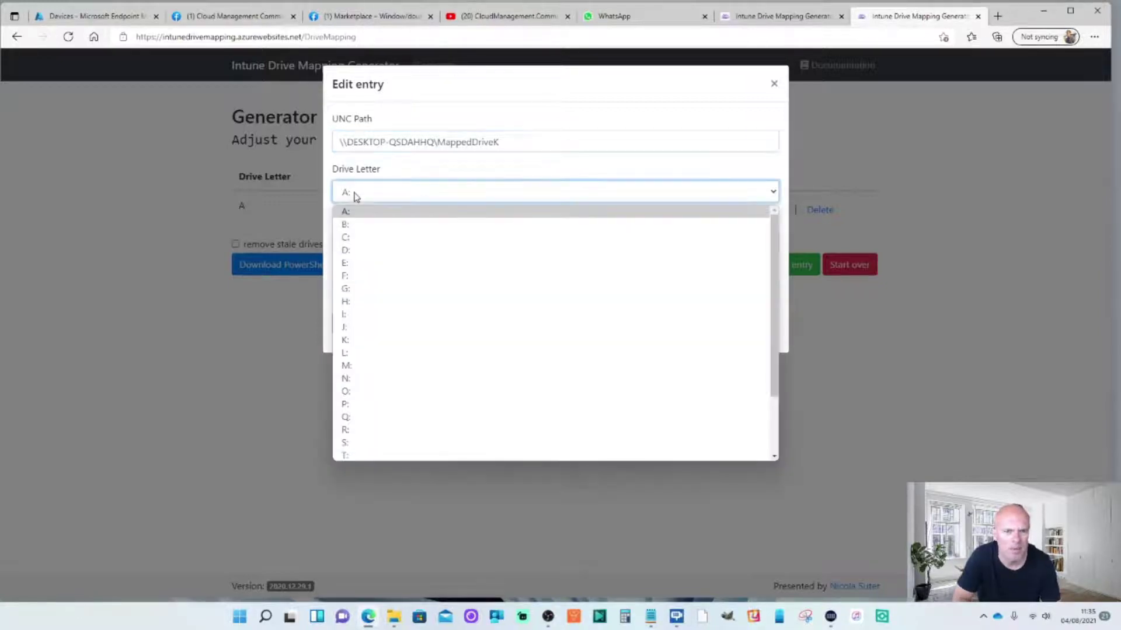
click(350, 343)
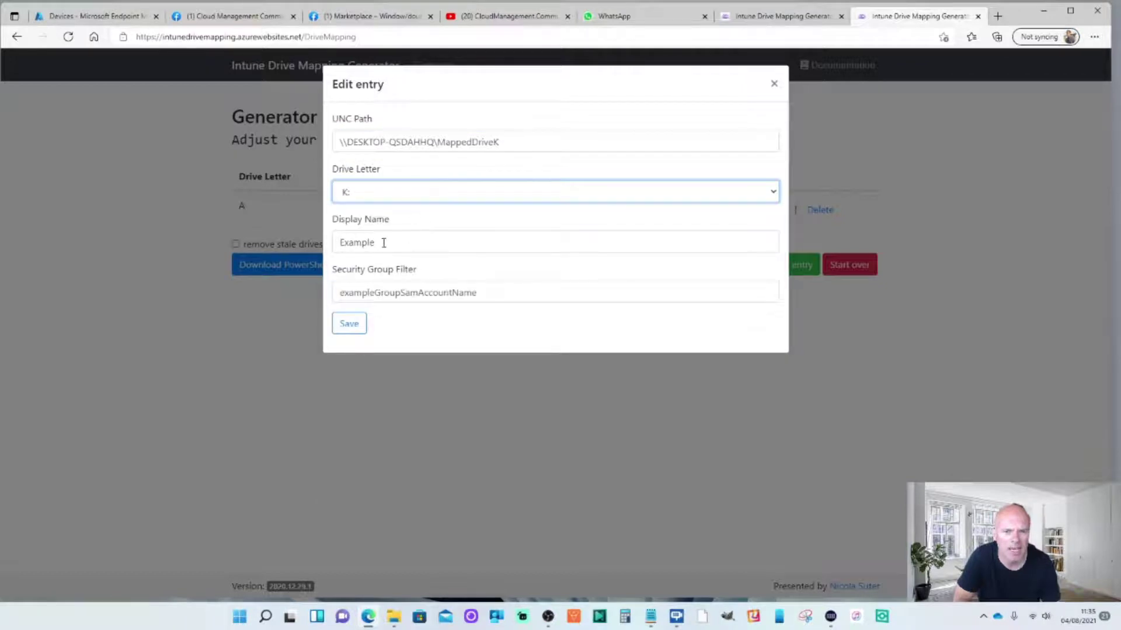
drag(384, 243, 333, 240)
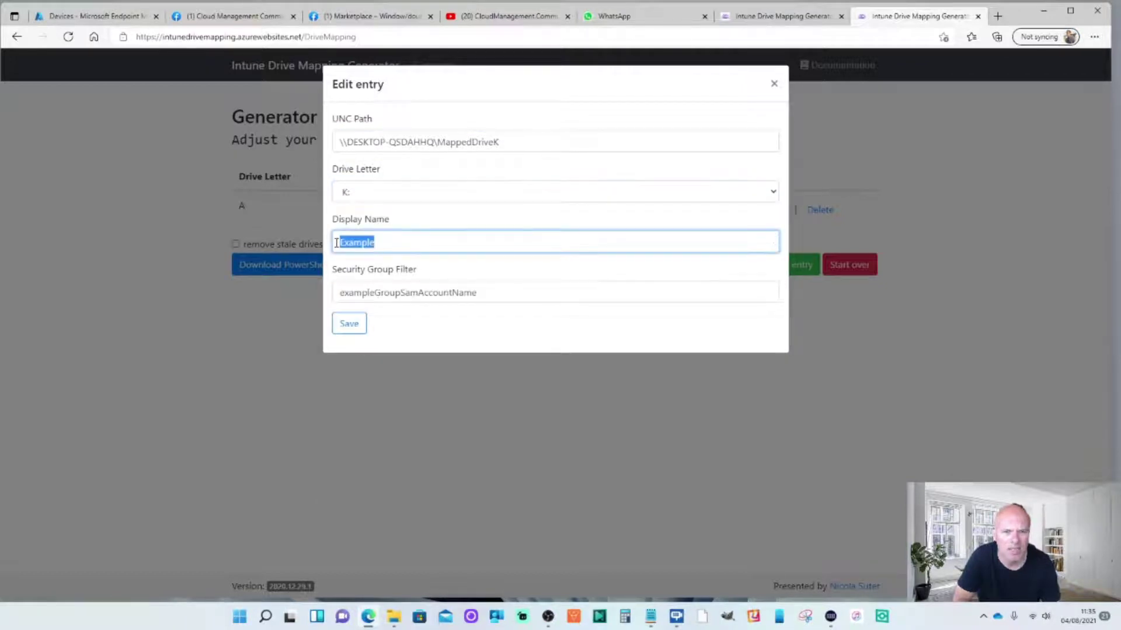
text(Drive)
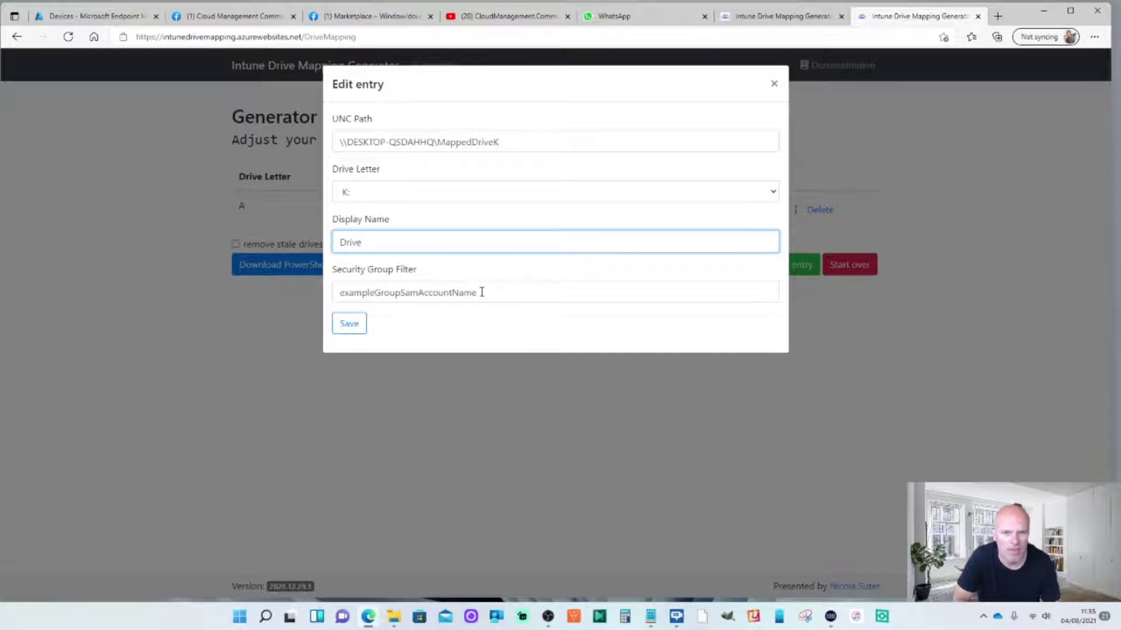
drag(482, 292, 278, 289)
key(BackSpace)
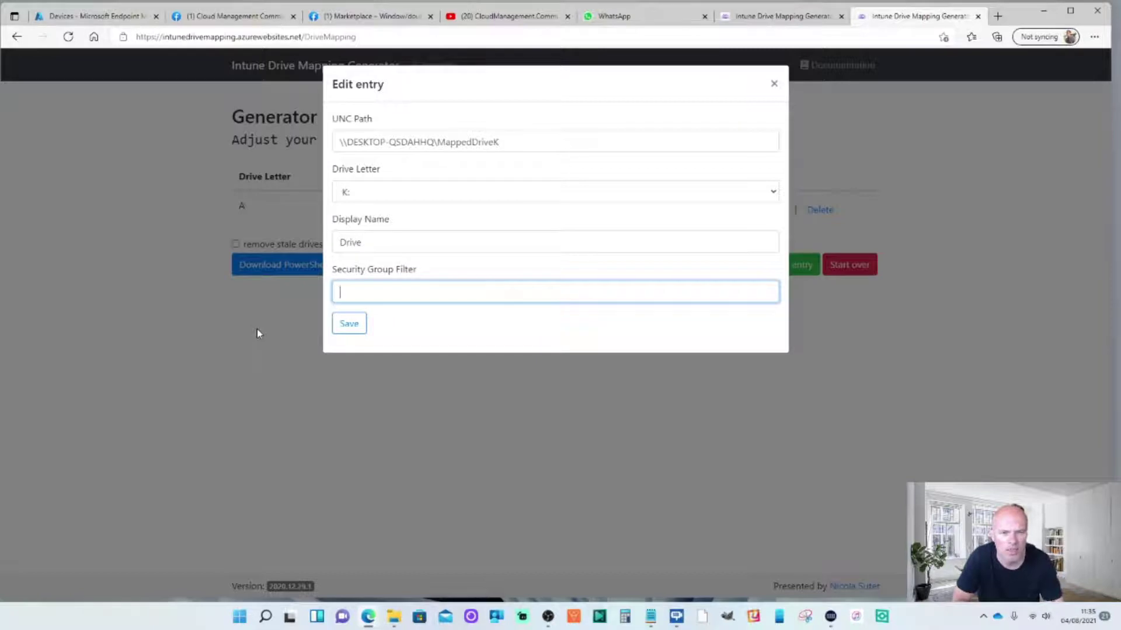
click(353, 331)
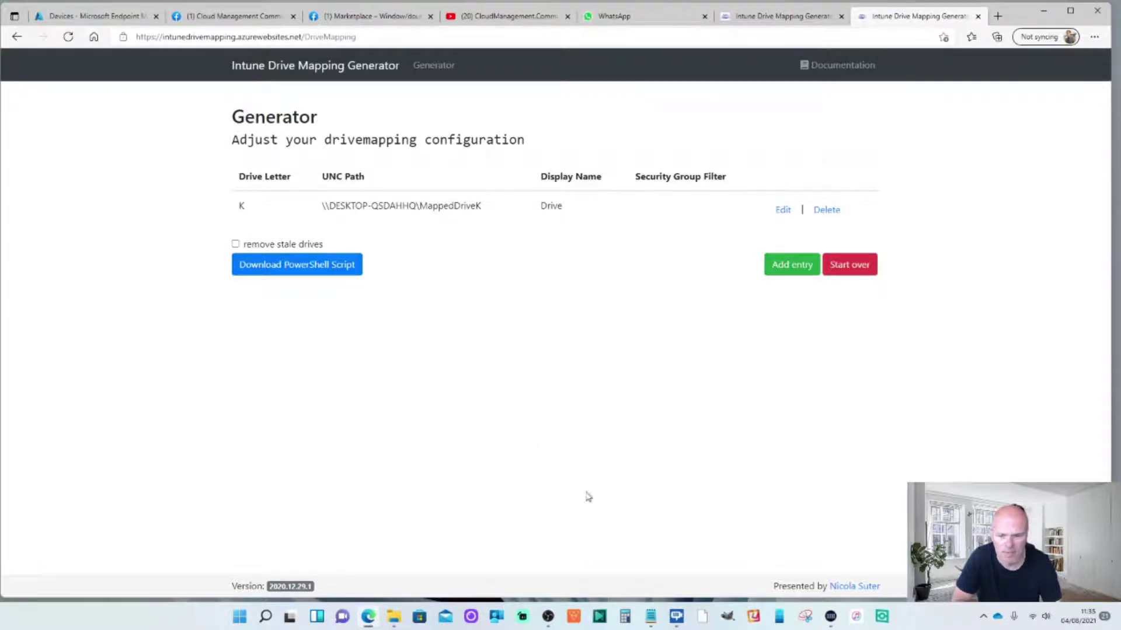
mouse_move(649, 619)
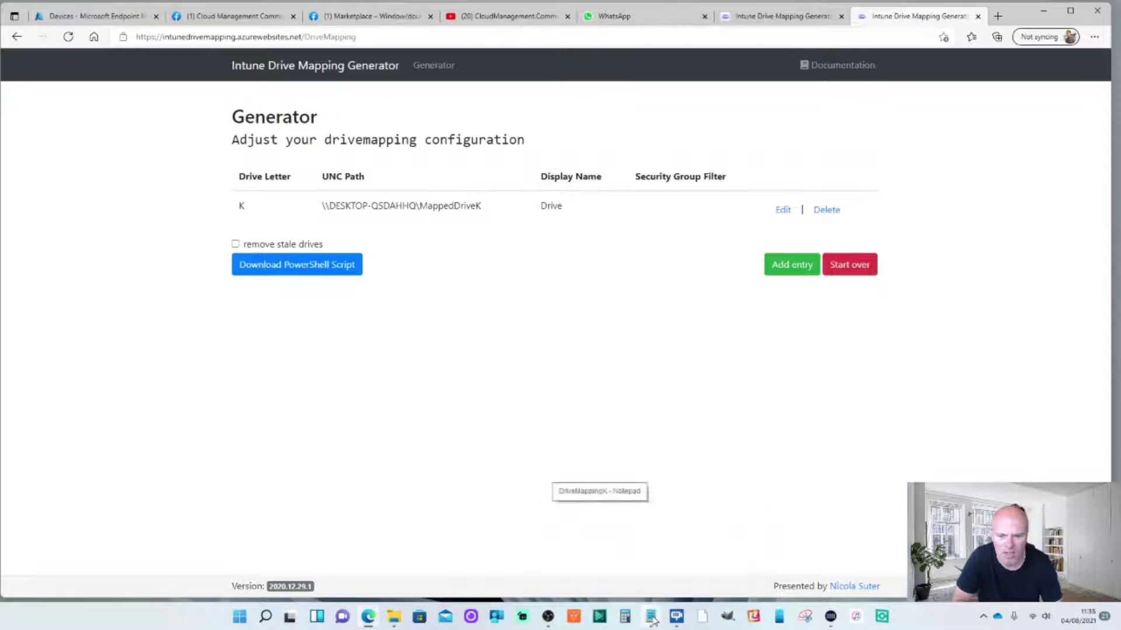
click(618, 551)
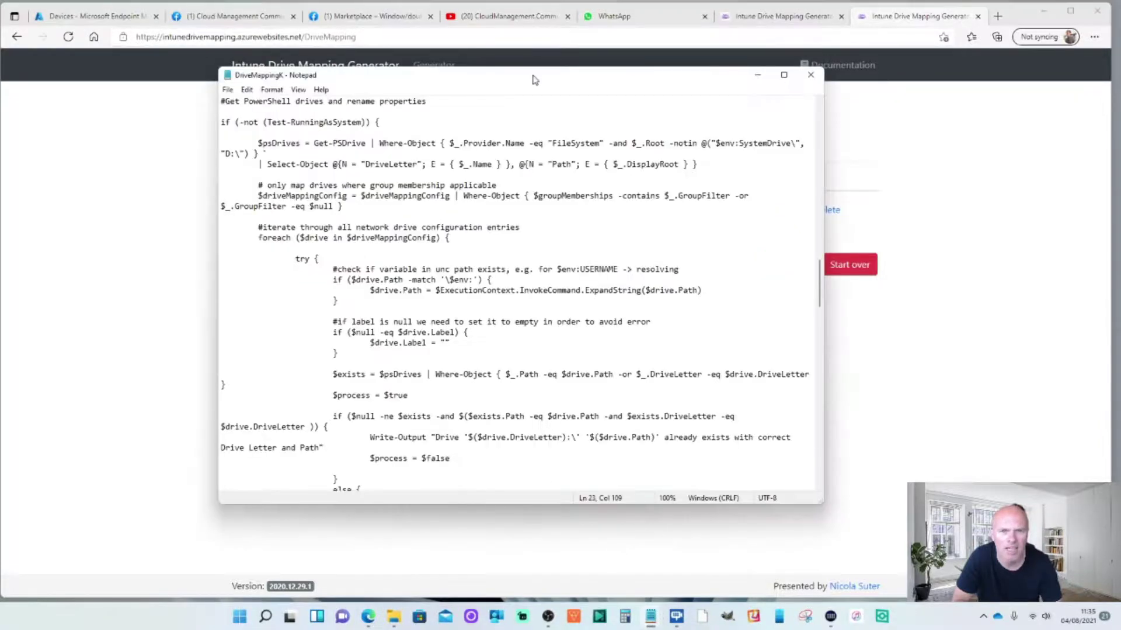
drag(533, 78, 472, 90)
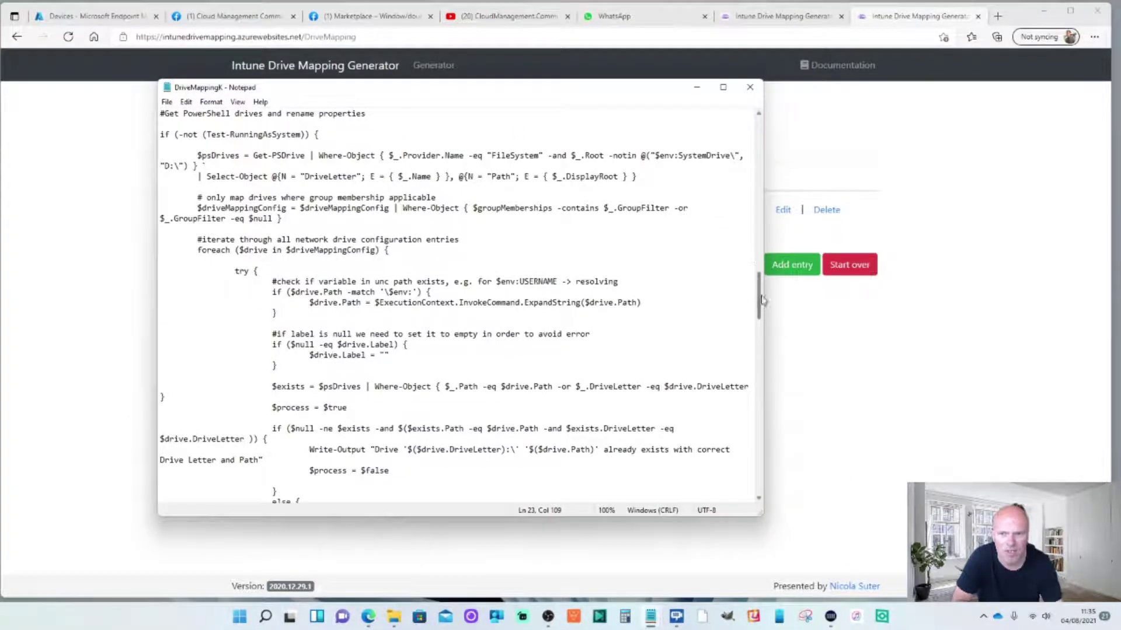
drag(759, 295, 777, 106)
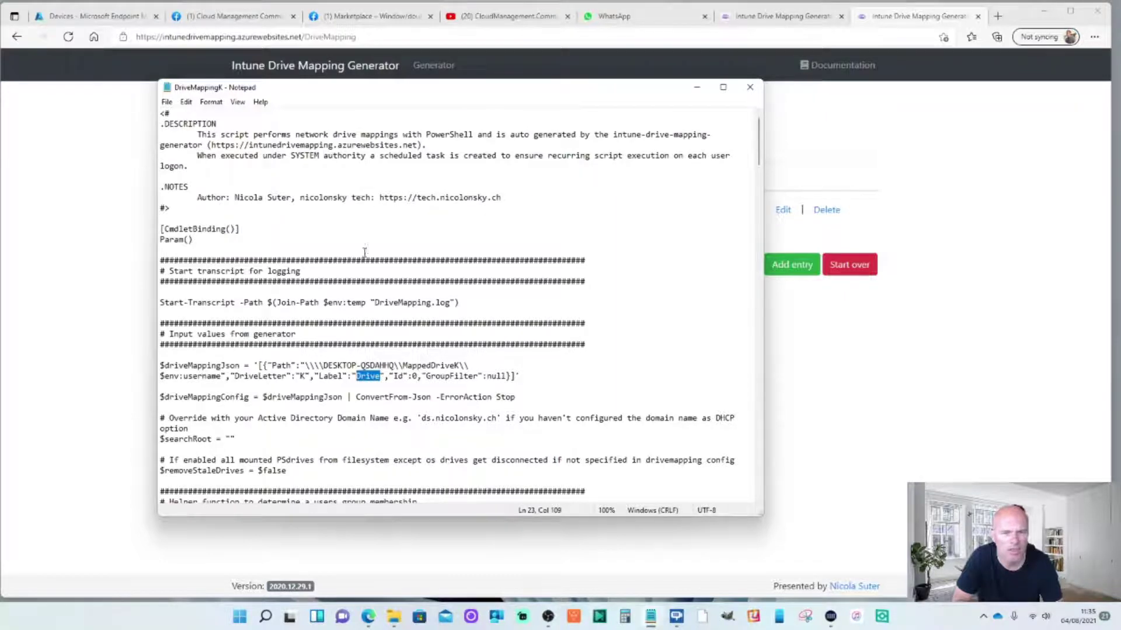
scroll(366, 249, down, 2)
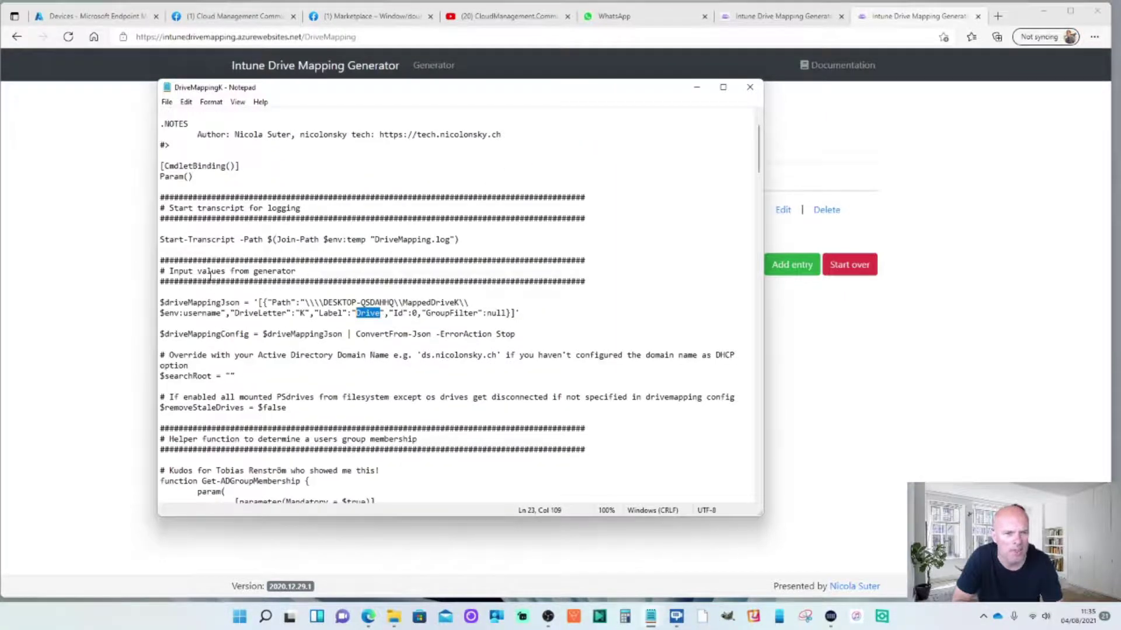
scroll(298, 285, down, 1)
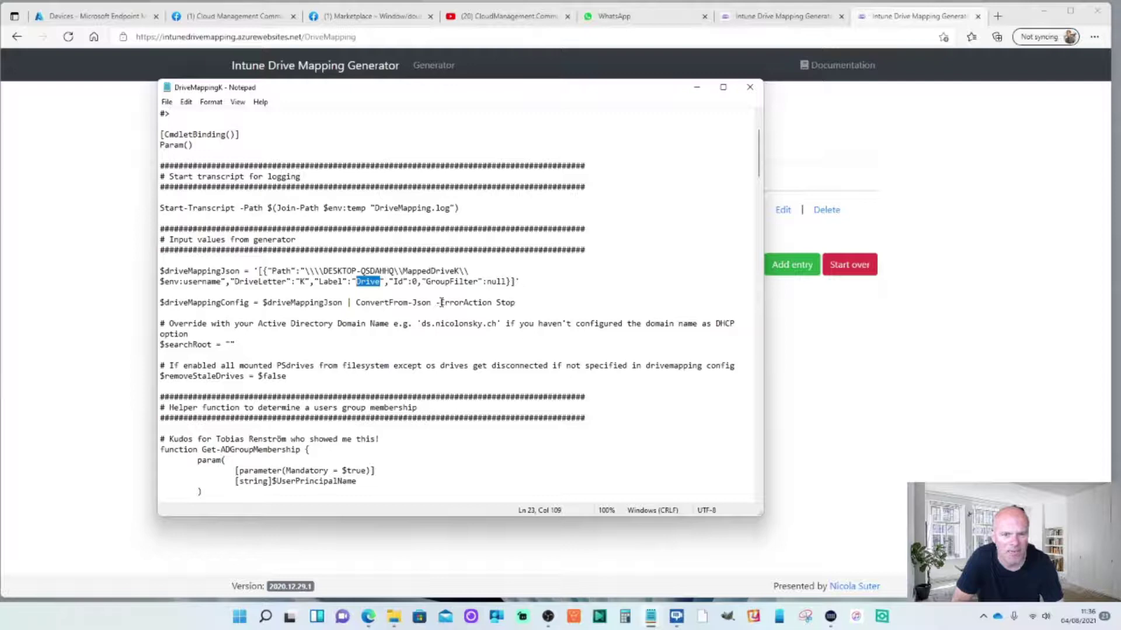
scroll(442, 302, down, 2)
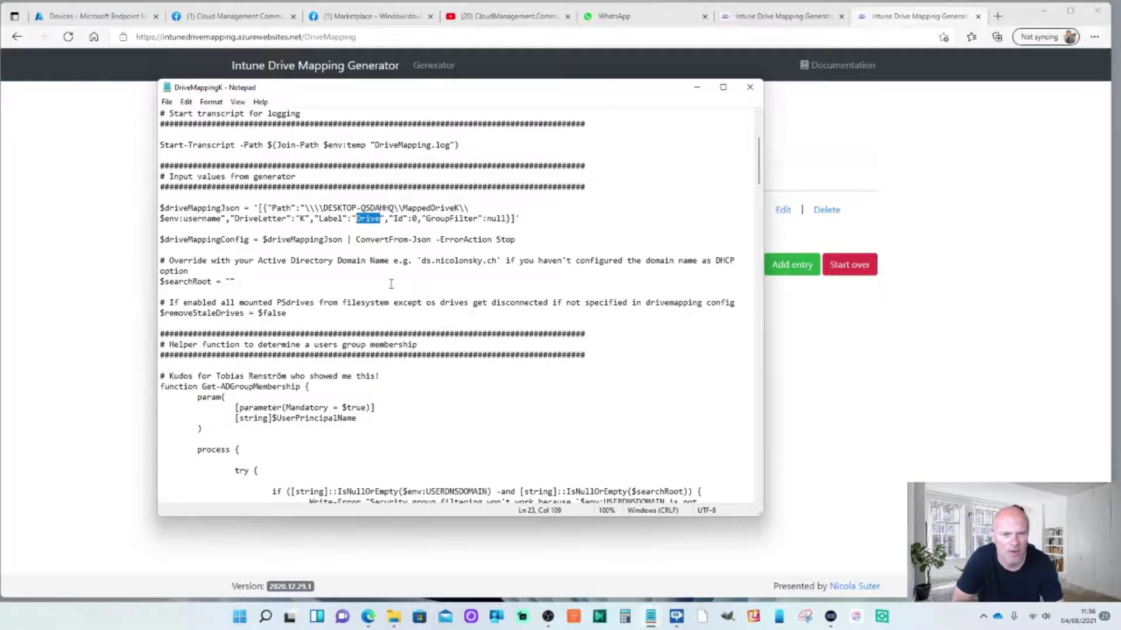
scroll(391, 284, down, 14)
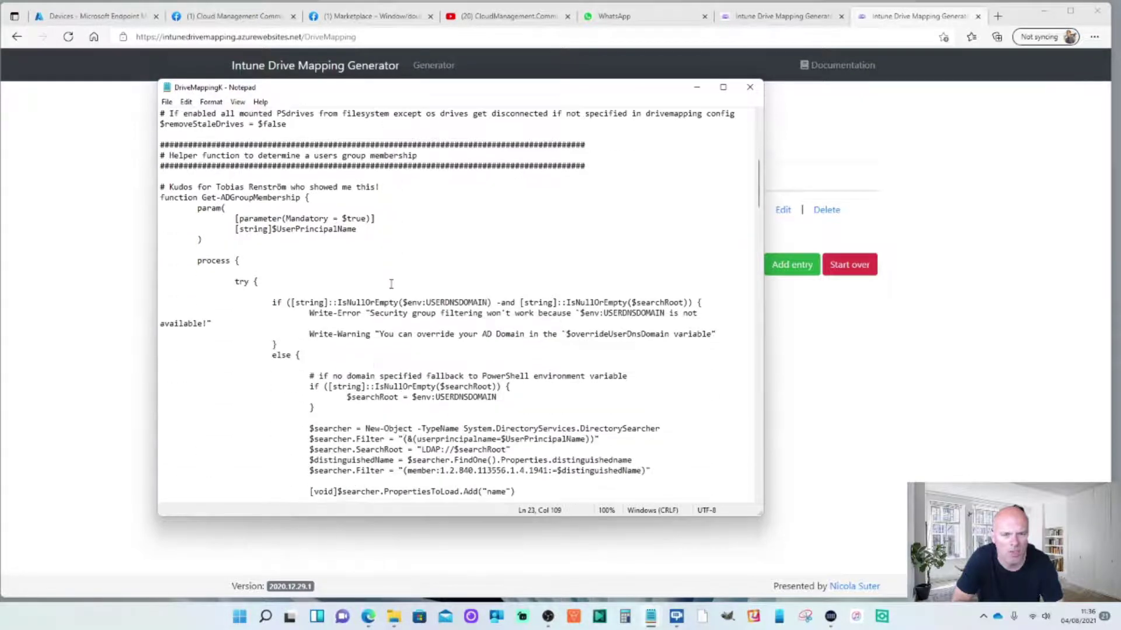
scroll(391, 284, down, 19)
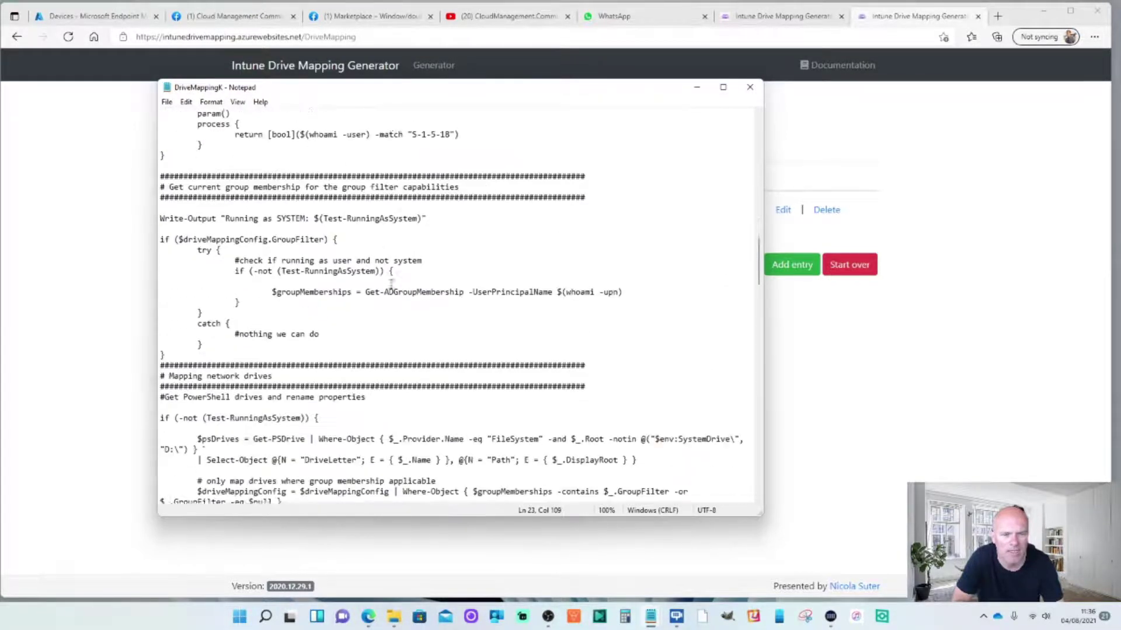
scroll(391, 285, down, 20)
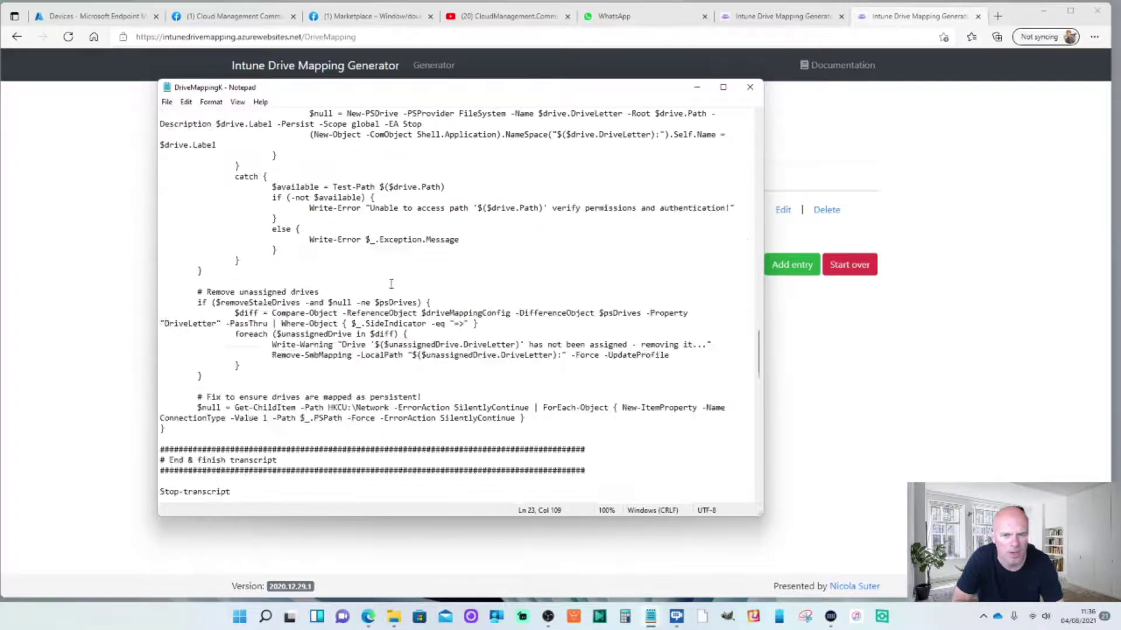
scroll(391, 284, down, 8)
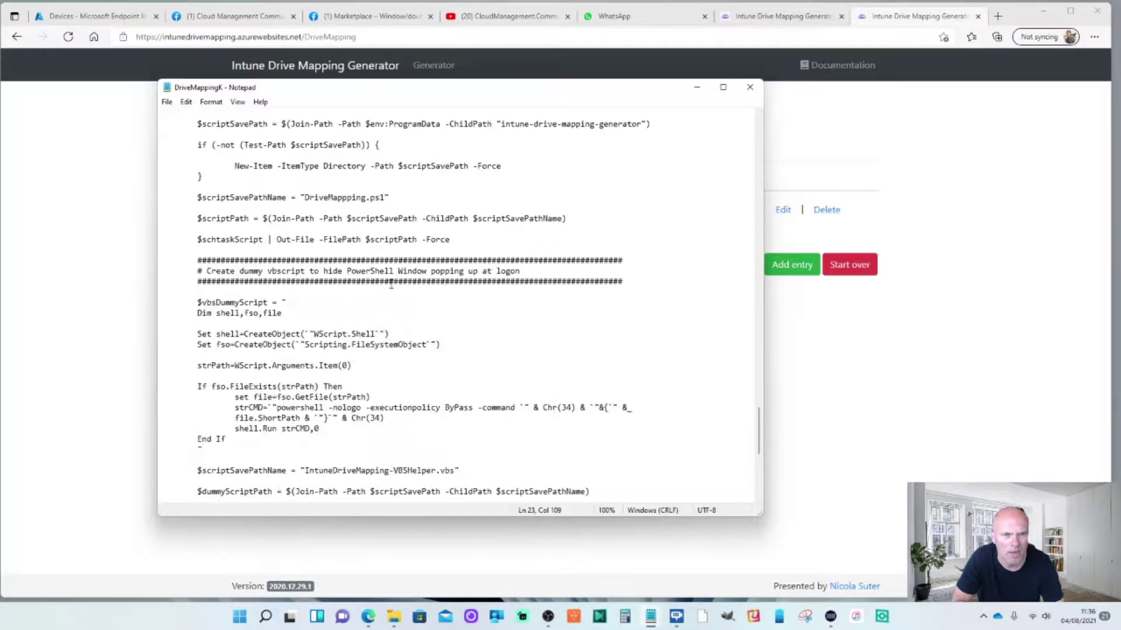
scroll(391, 285, down, 10)
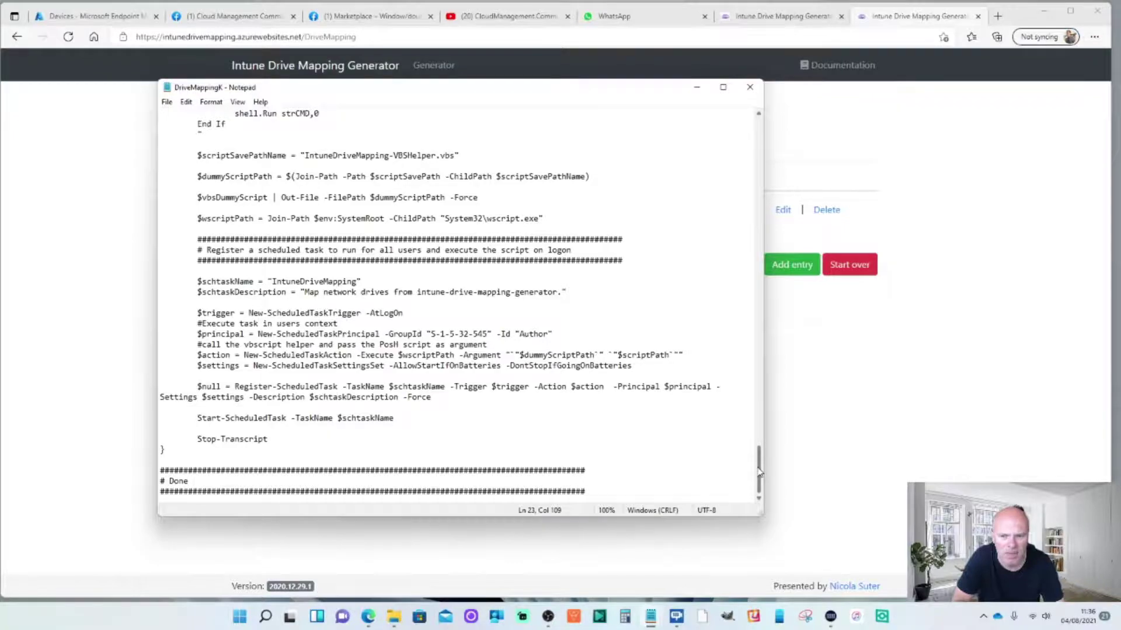
drag(759, 473, 759, 140)
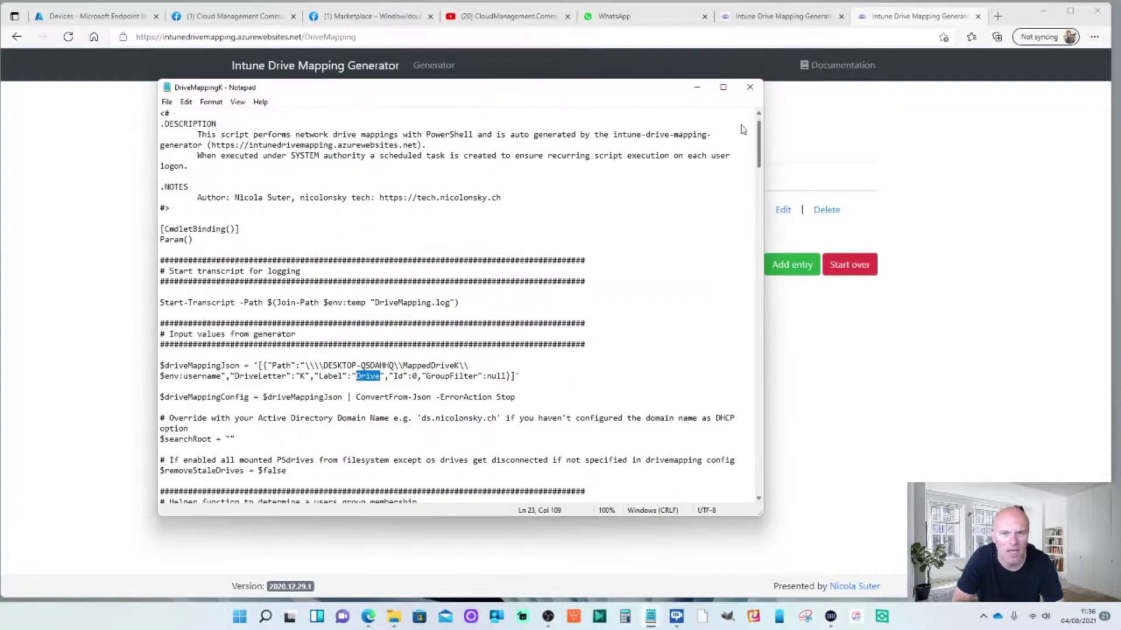
- Minimize Notepad and add a new Windows 10 script under Devices > Scripts
click(697, 89)
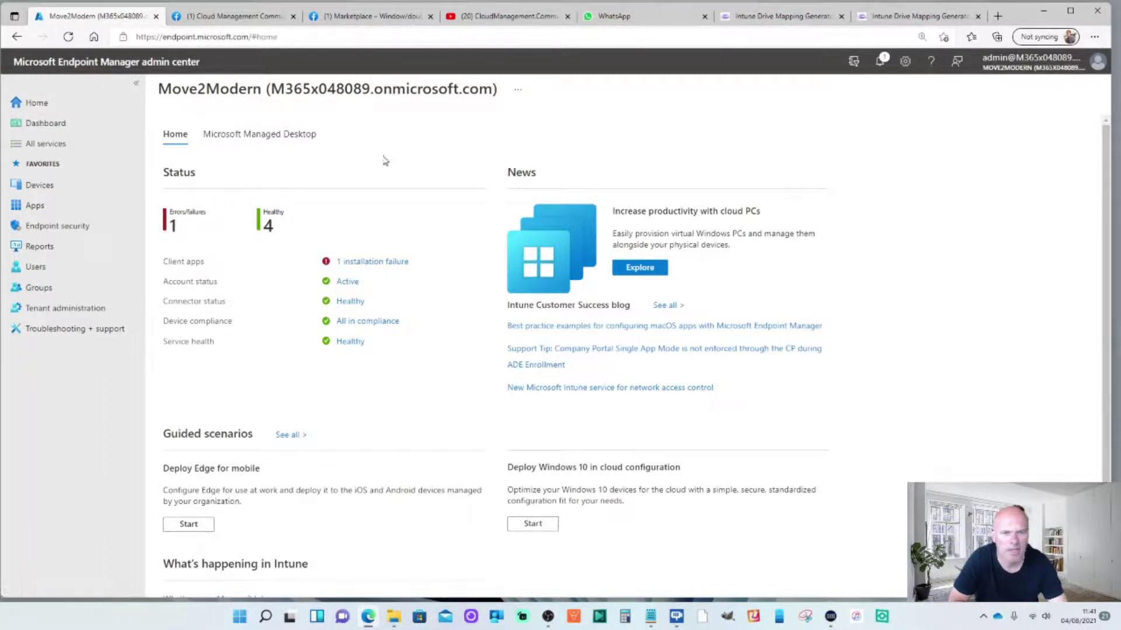
click(37, 186)
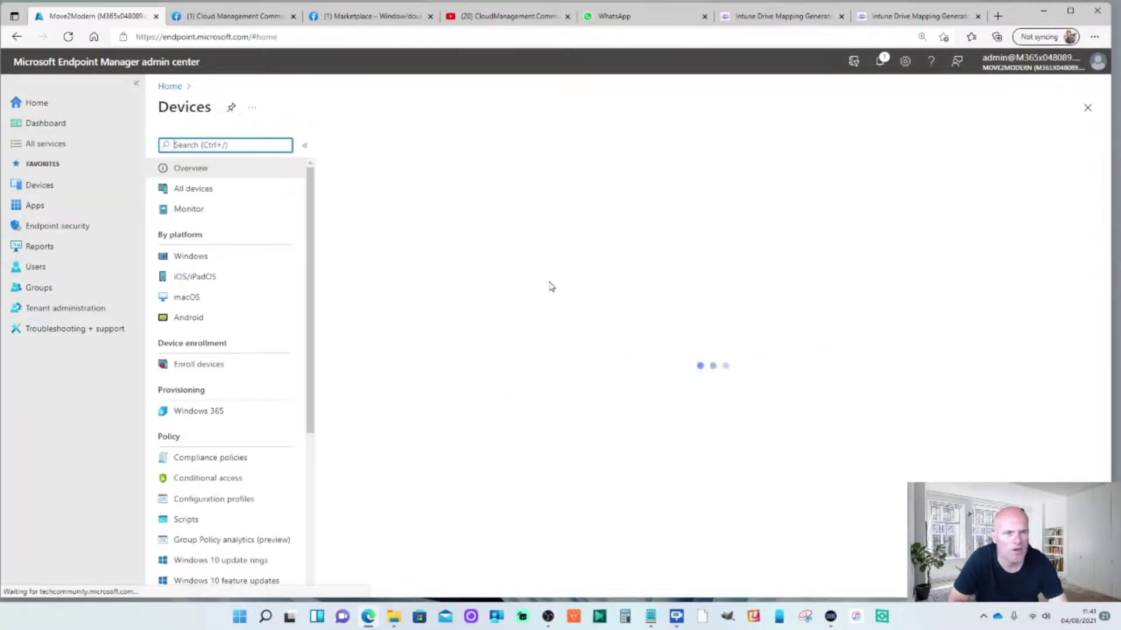
click(183, 519)
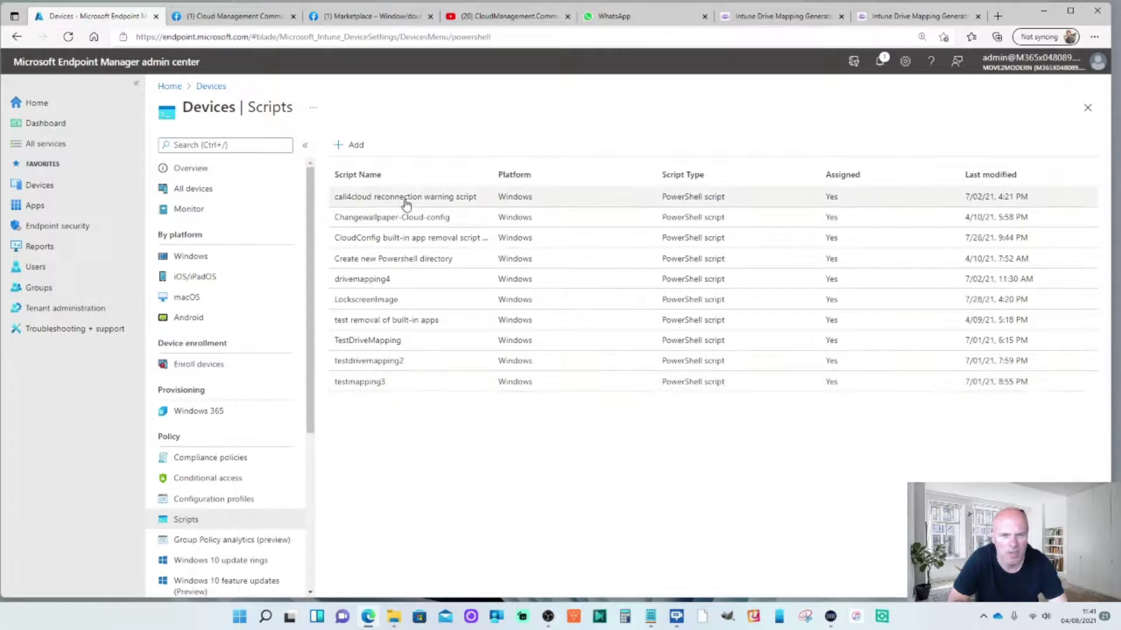
click(353, 145)
click(374, 191)
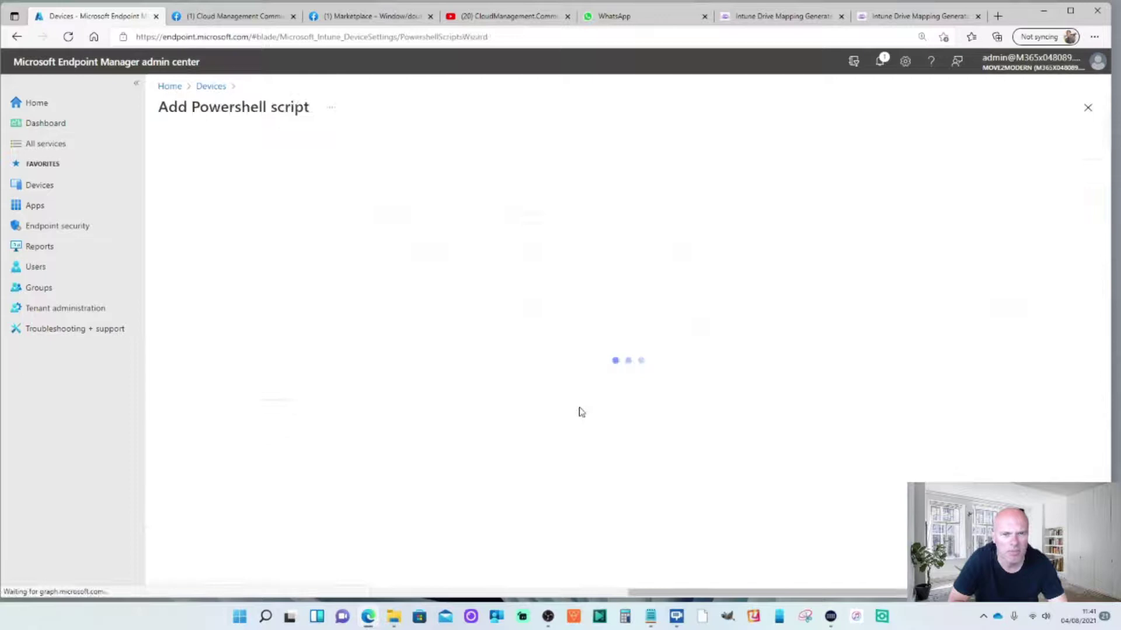
- Name the script DriveMappingK and set 'Run script in 64 bit PowerShell Host' to Yes
click(391, 186)
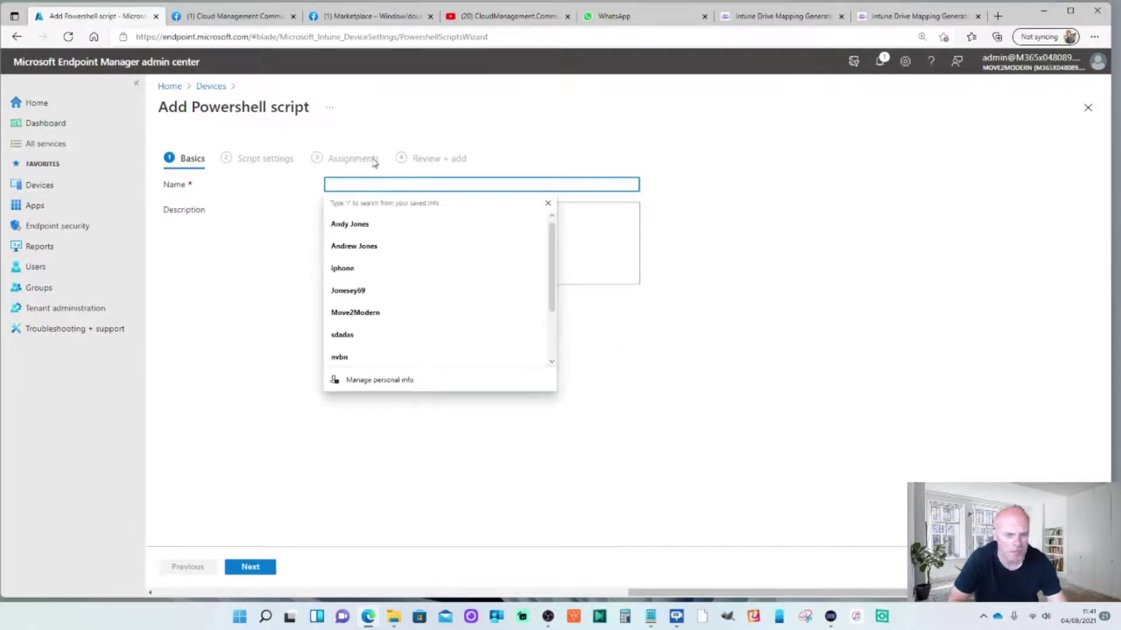
text(Drive)
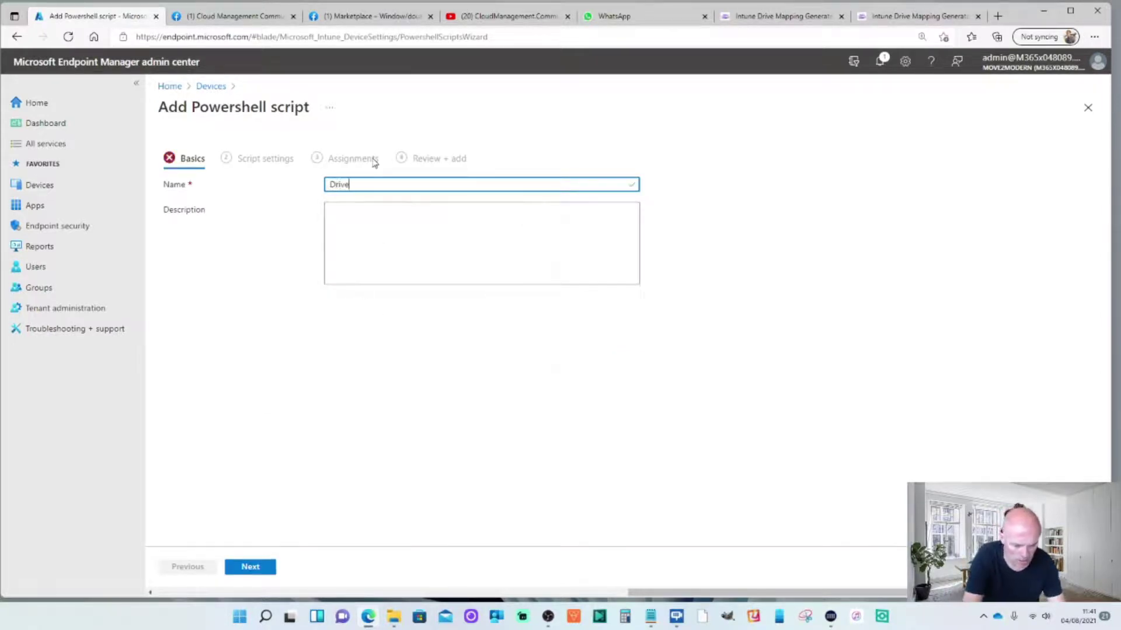
text(MappingK)
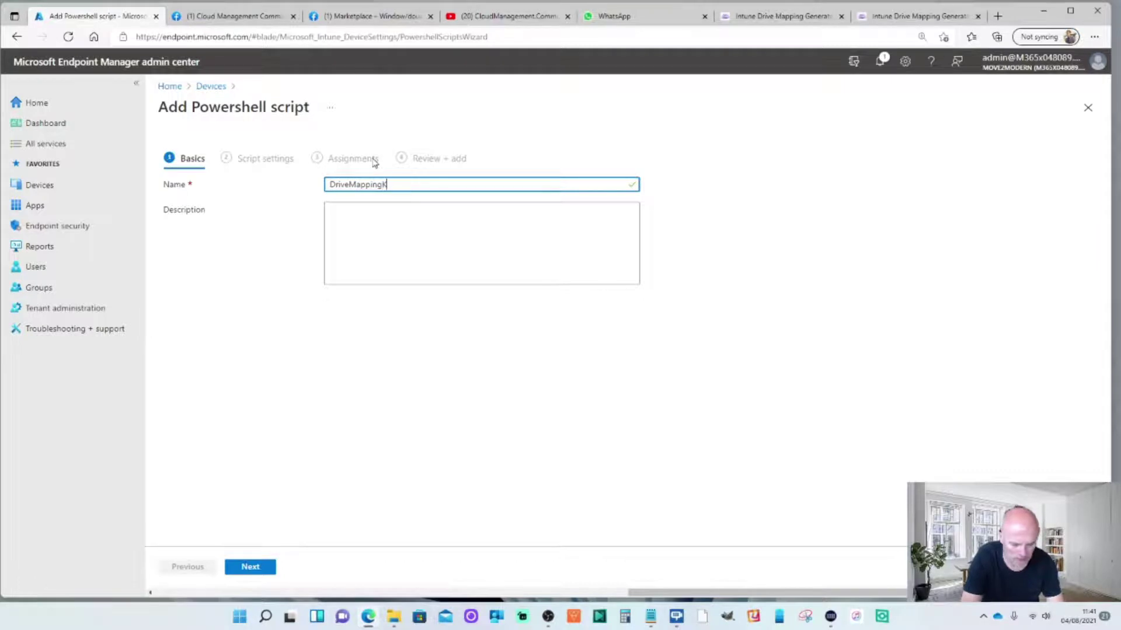
click(244, 569)
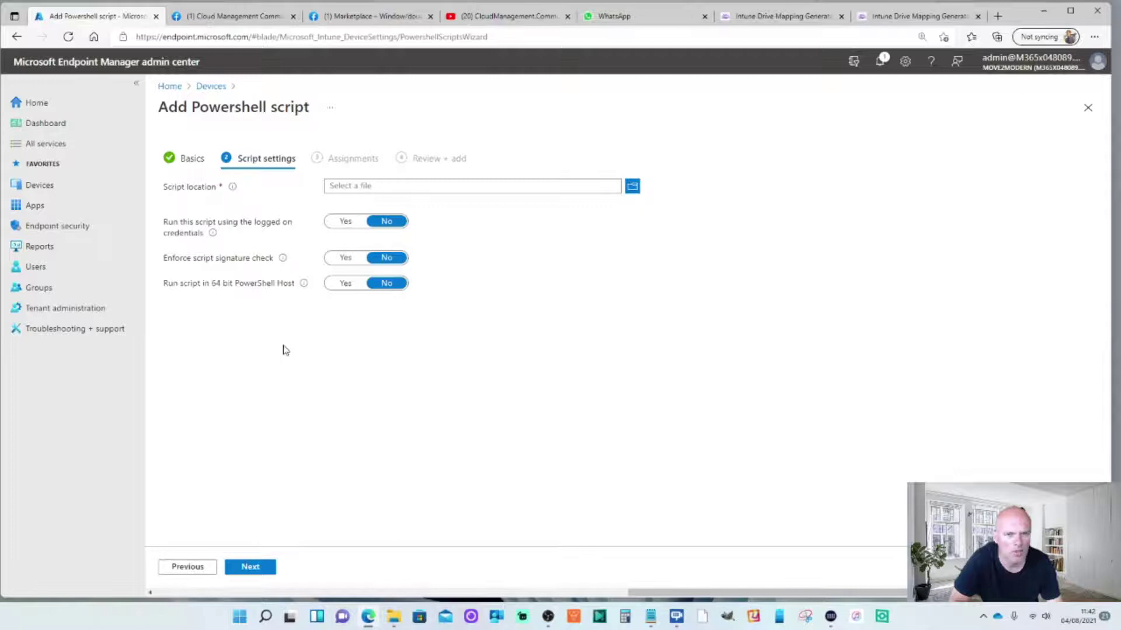
click(347, 284)
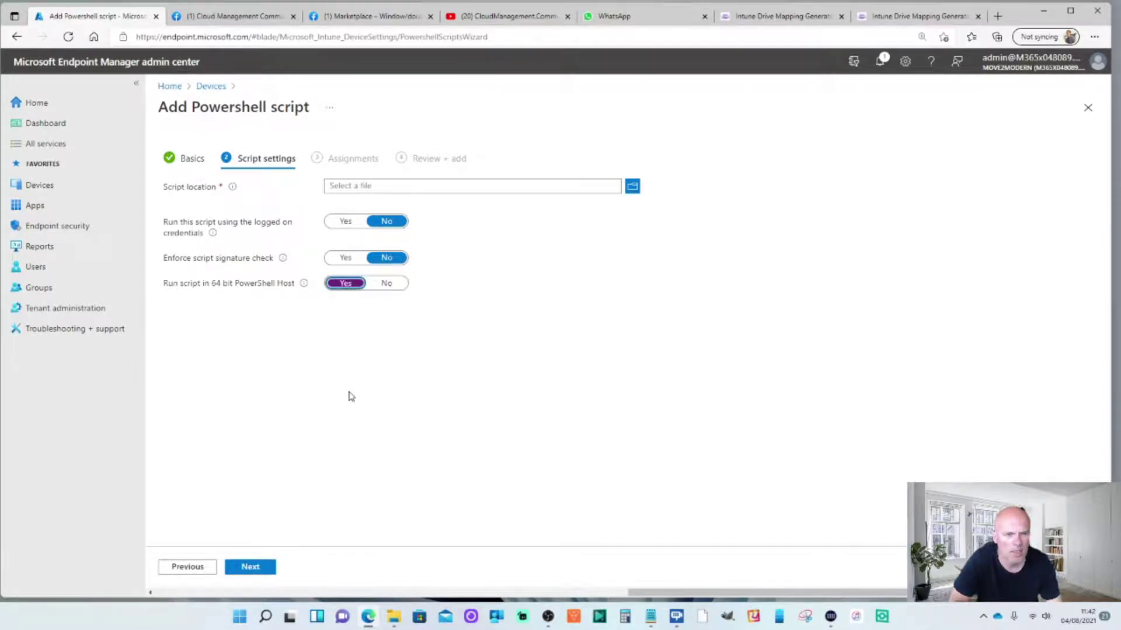
- Upload DriveMappingK.ps1 as the script file and continue to Assignments
click(493, 189)
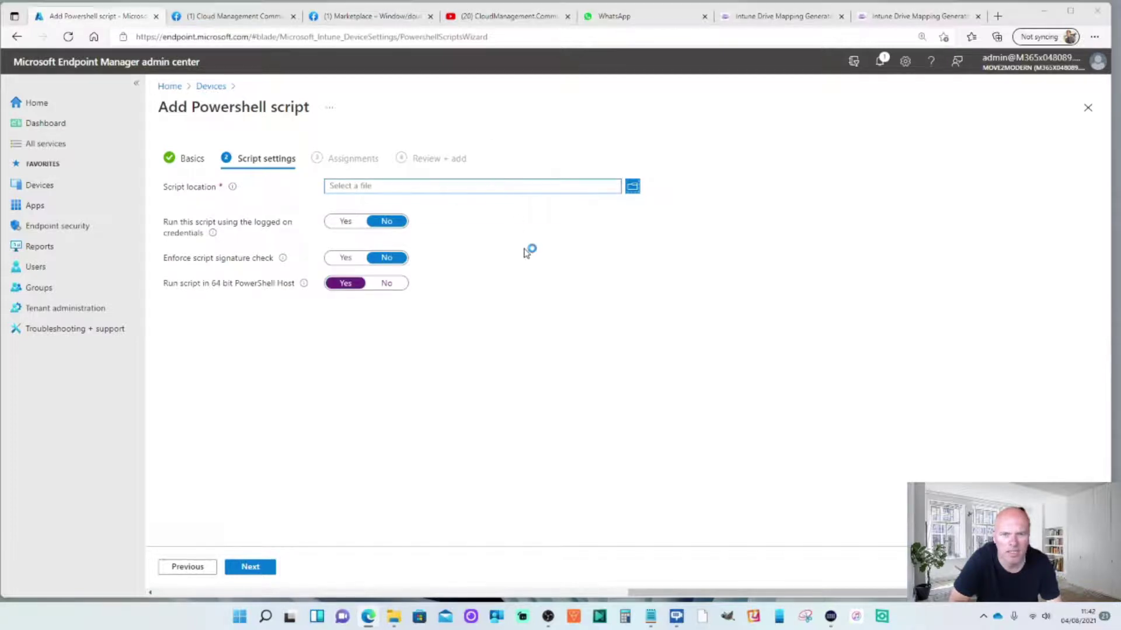
drag(521, 263, 518, 159)
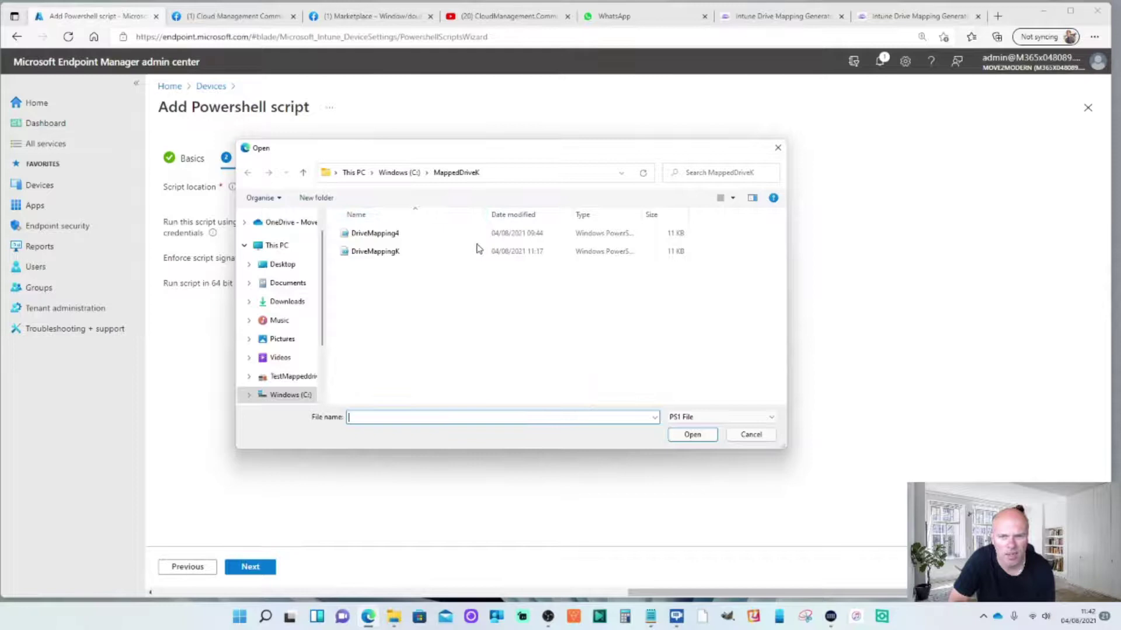
drag(643, 212, 743, 211)
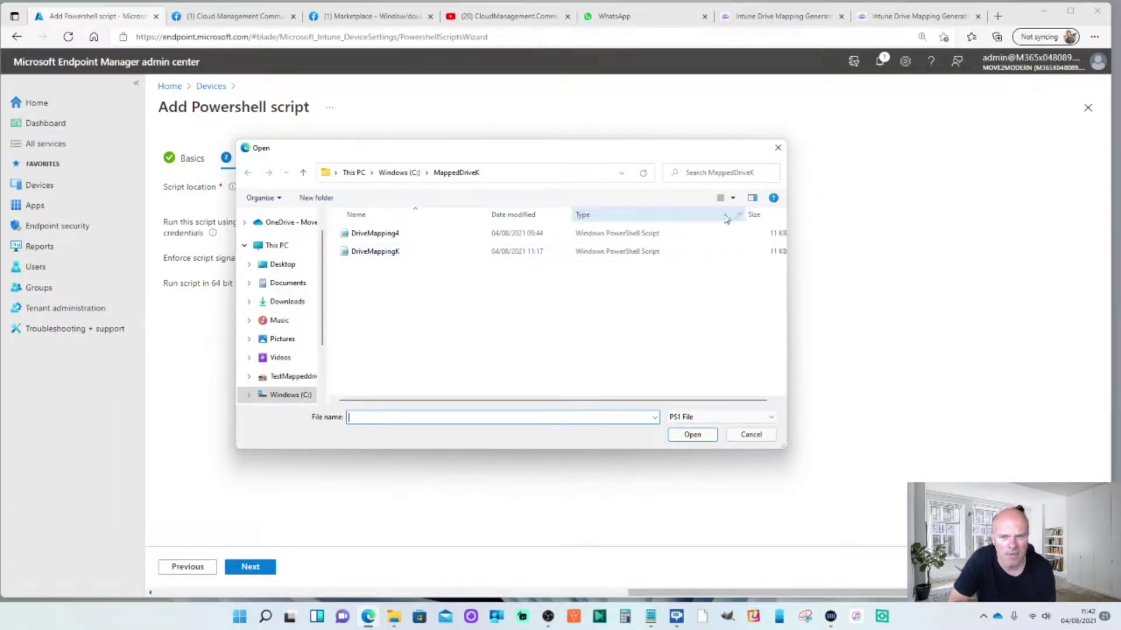
double_click(377, 252)
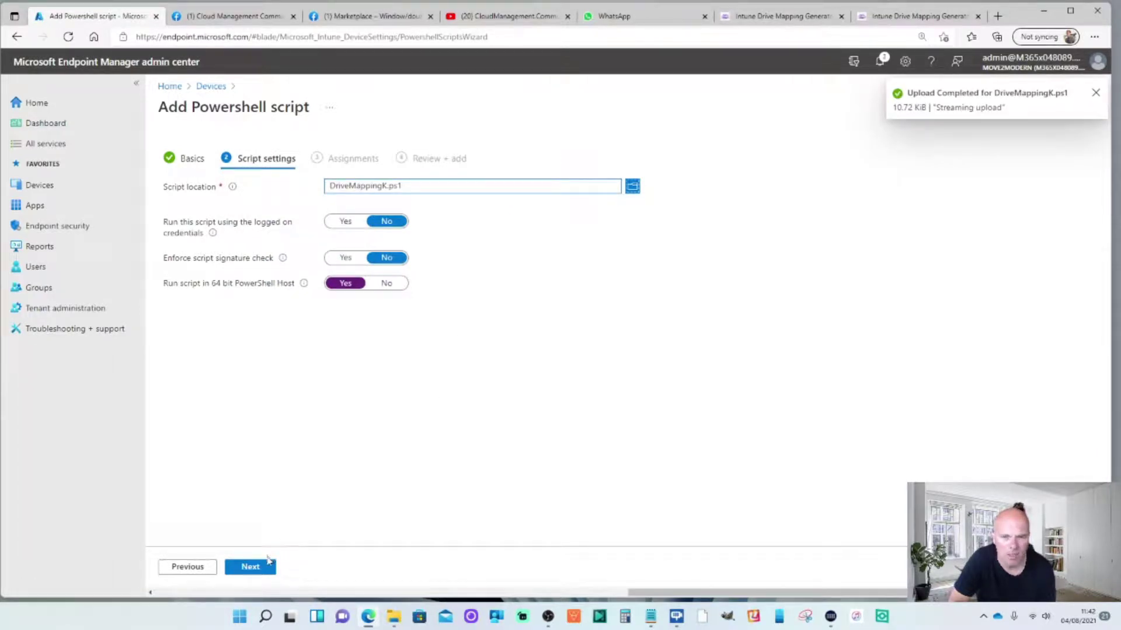
click(251, 567)
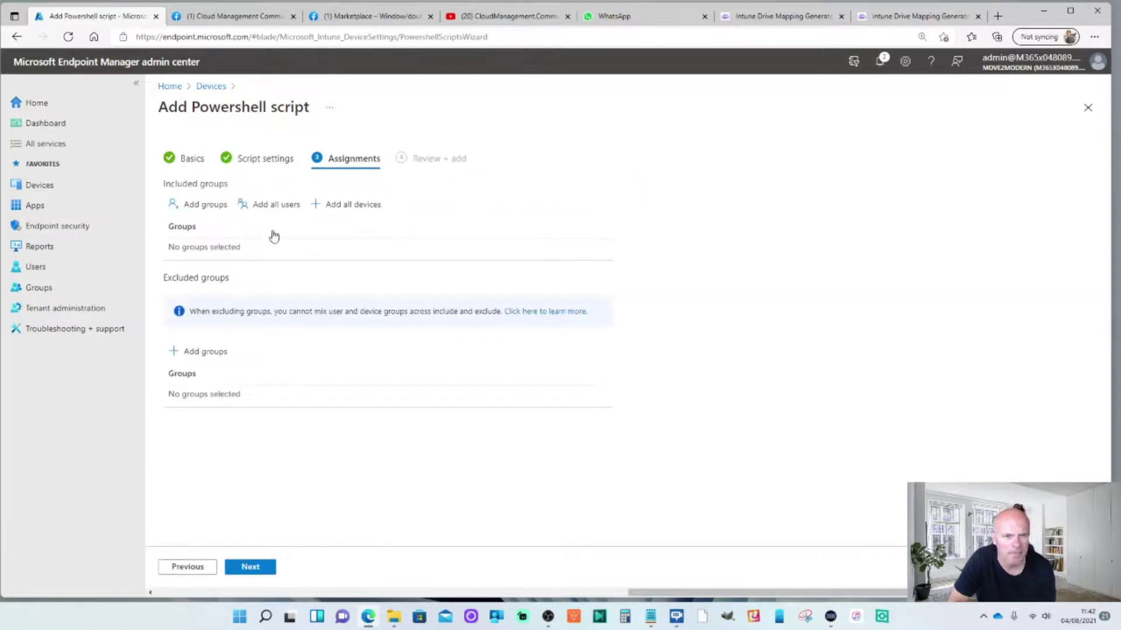
- Assign DriveMappingK to the Win 10 devices group and add it after review
click(202, 204)
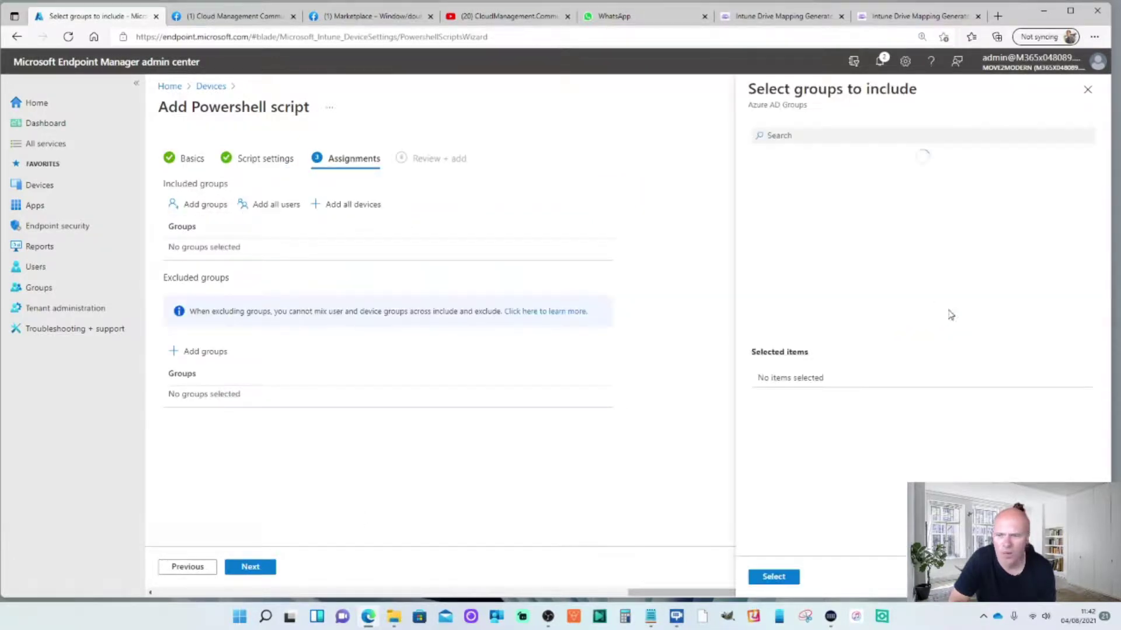
scroll(879, 243, down, 10)
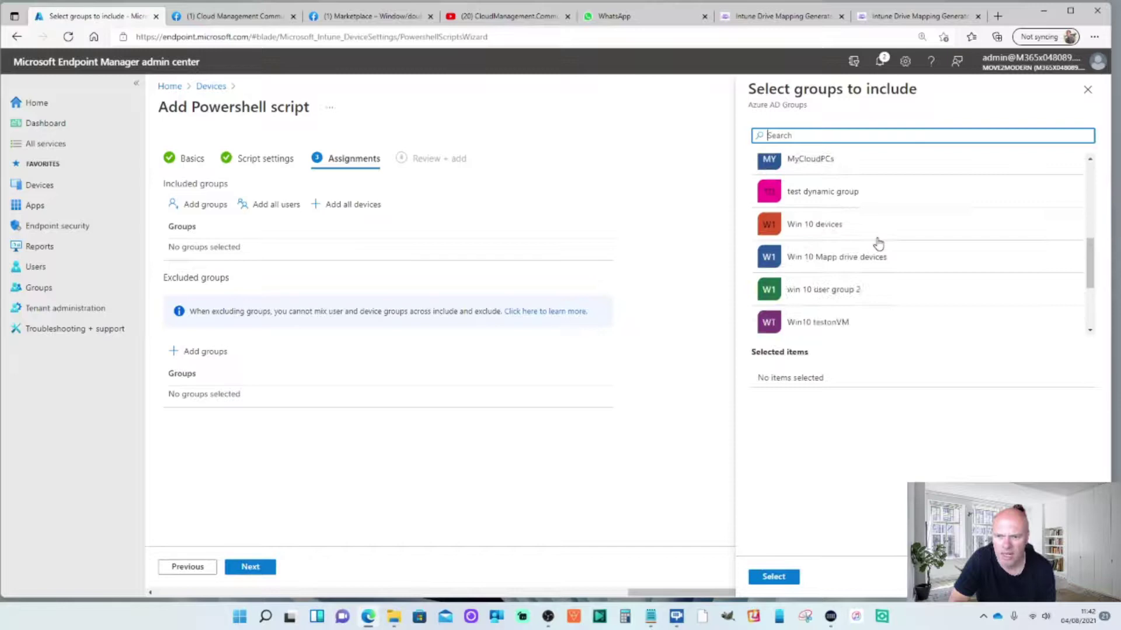
scroll(878, 243, up, 3)
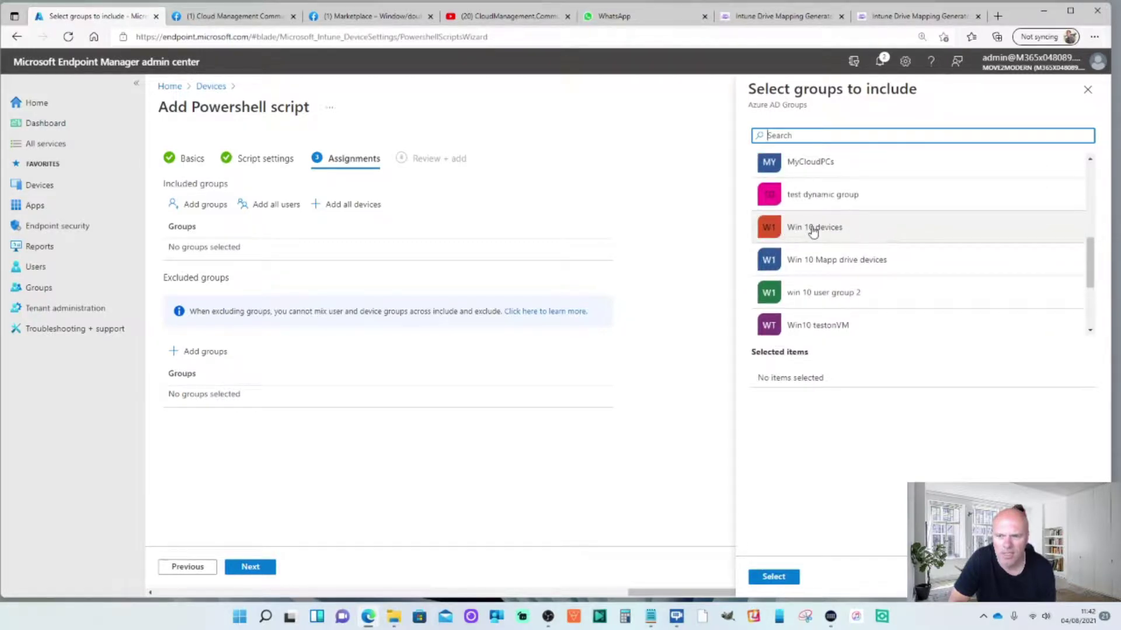
click(809, 230)
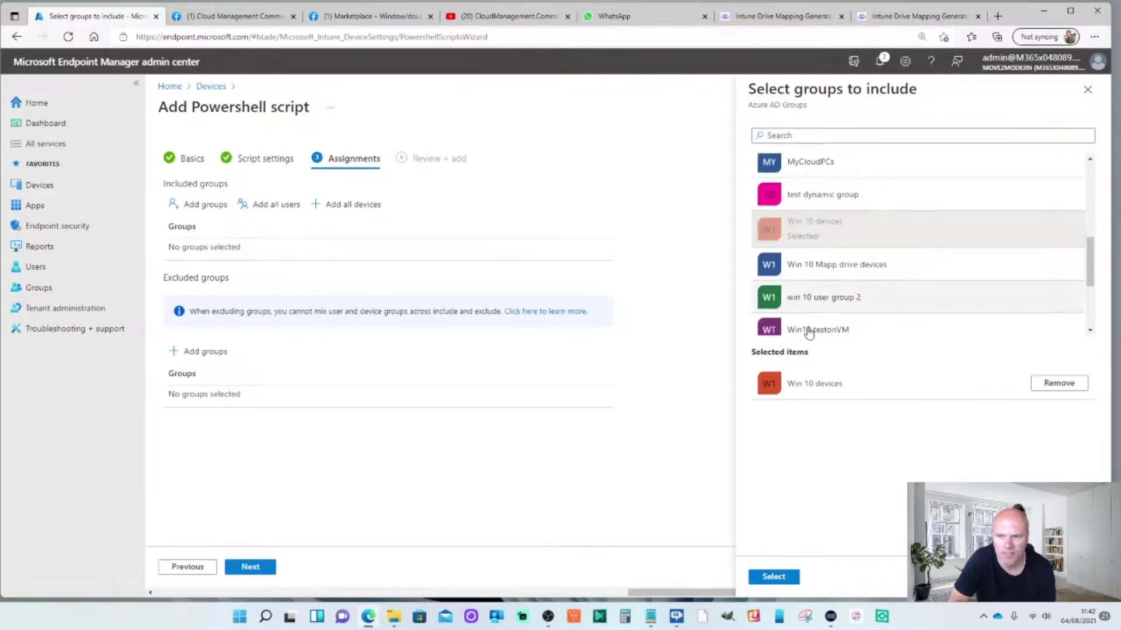
click(774, 576)
click(248, 568)
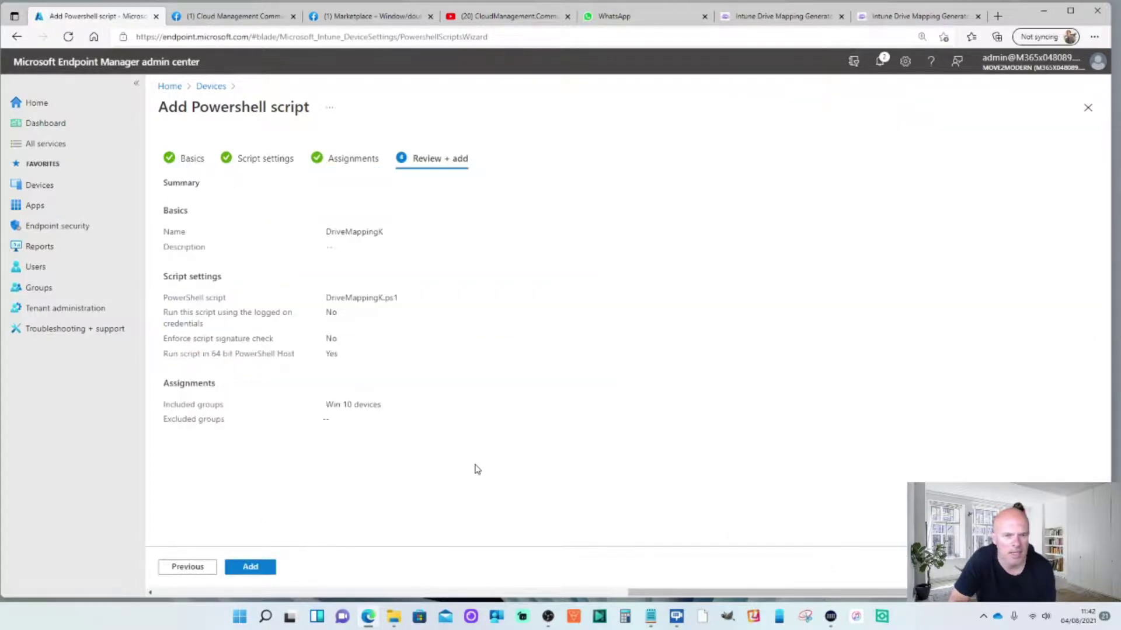
click(250, 568)
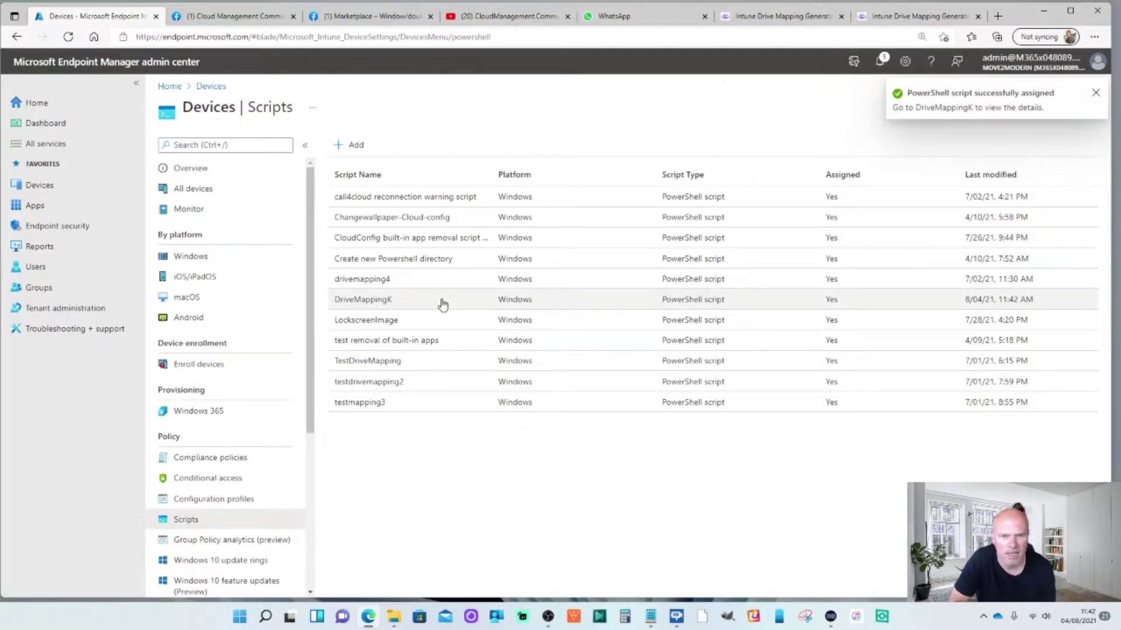
- Review DriveMappingK's properties, device status and user status
click(442, 303)
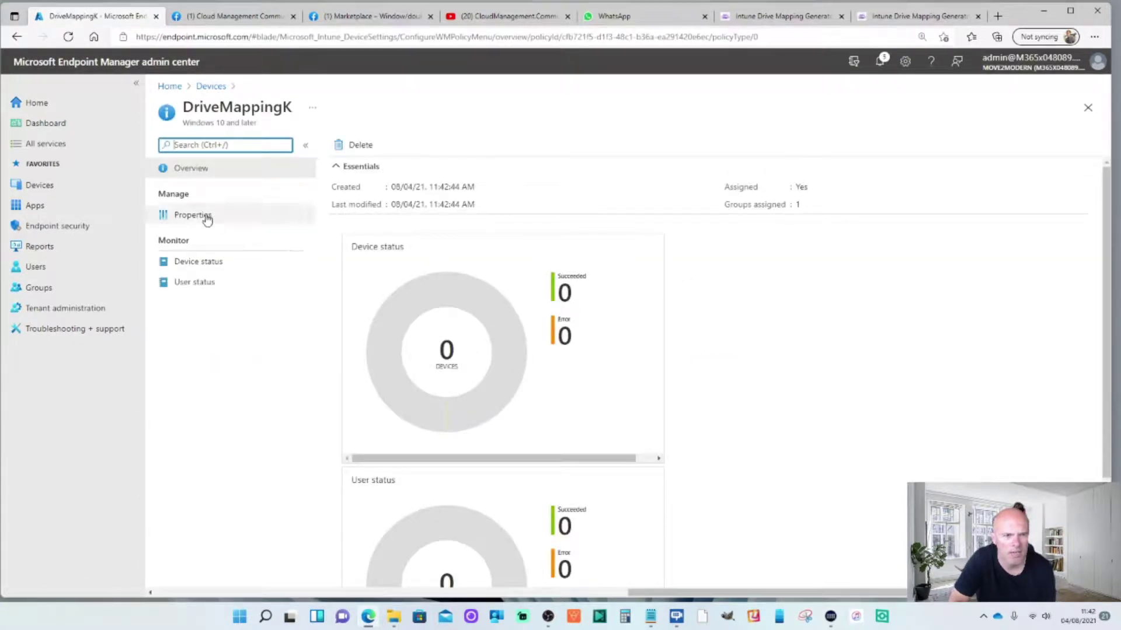
click(233, 216)
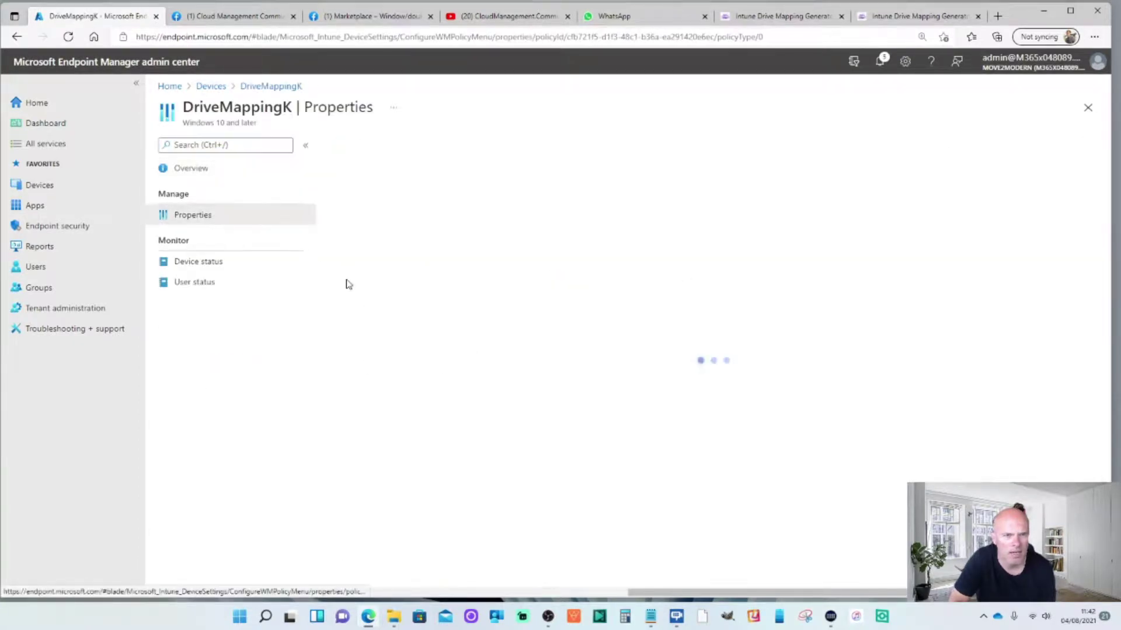
click(222, 263)
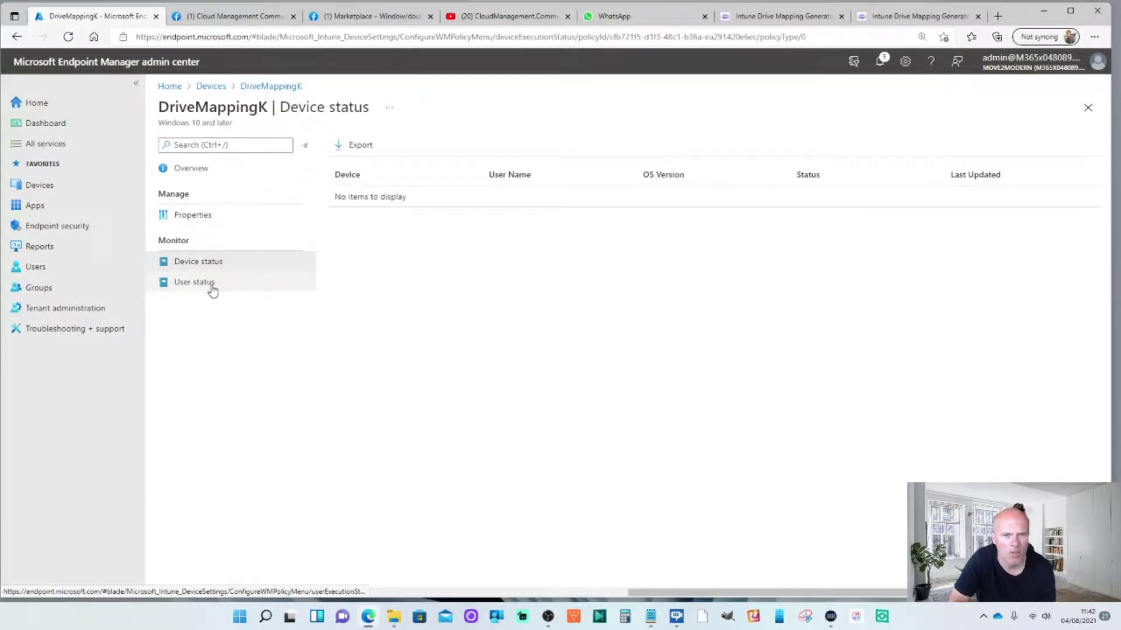
click(213, 286)
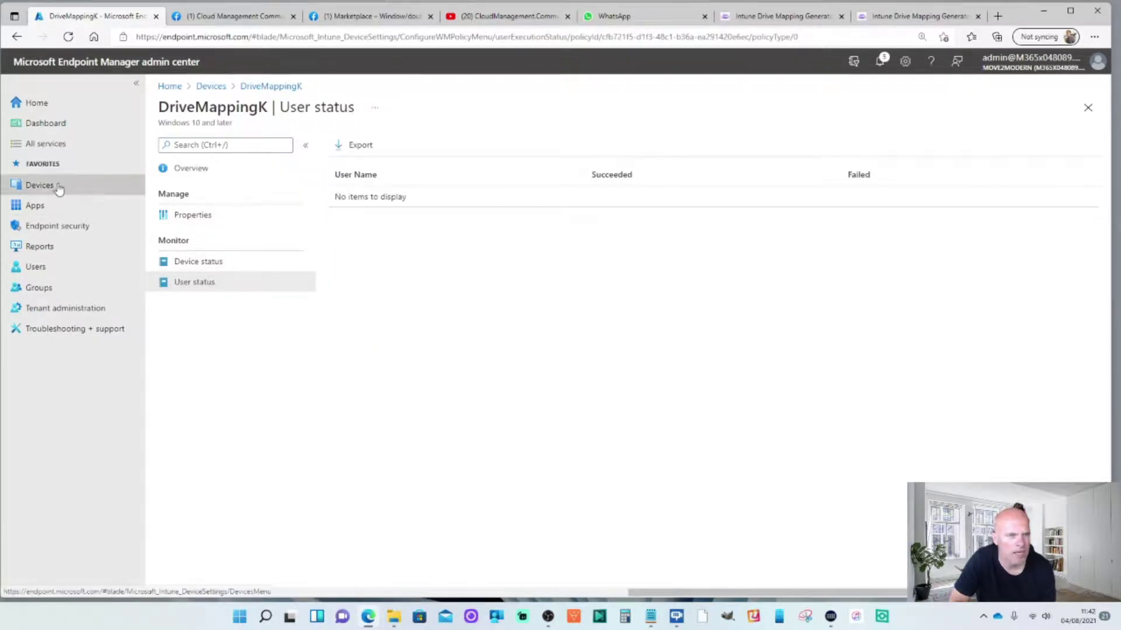
- Sync DESKTOP-QSDAHHQ from All devices and launch Company Portal
click(40, 185)
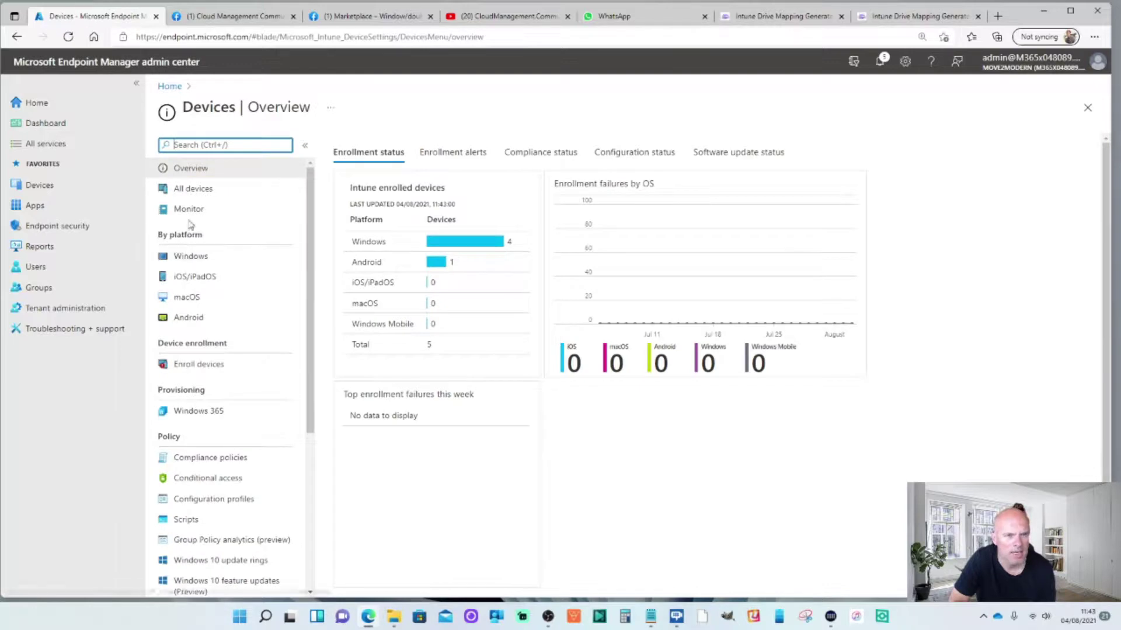
click(193, 188)
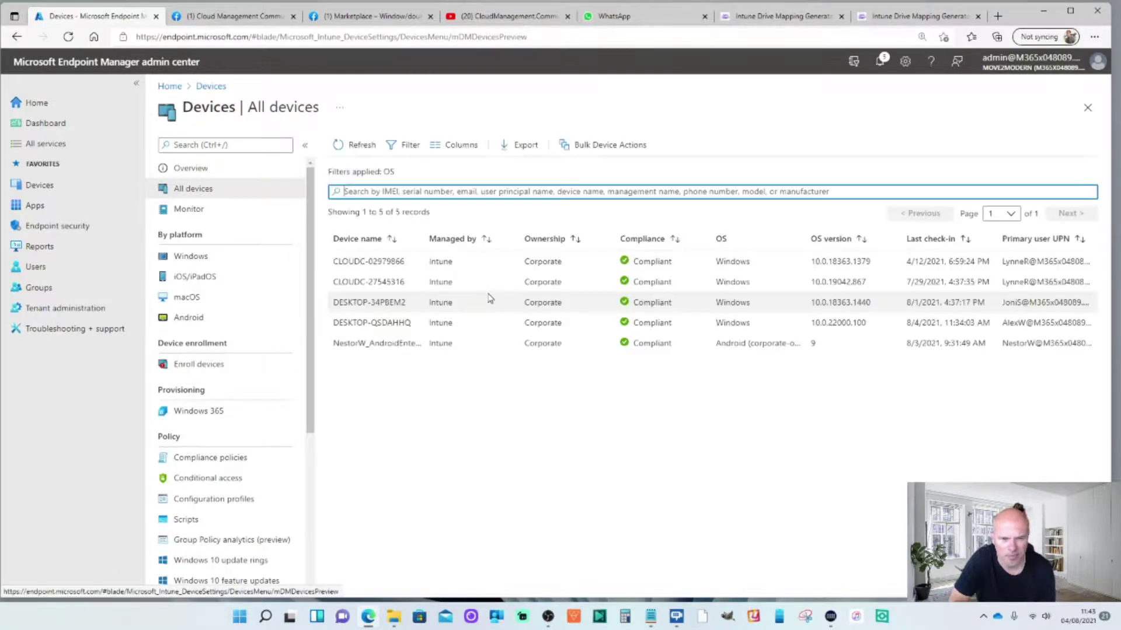
click(432, 323)
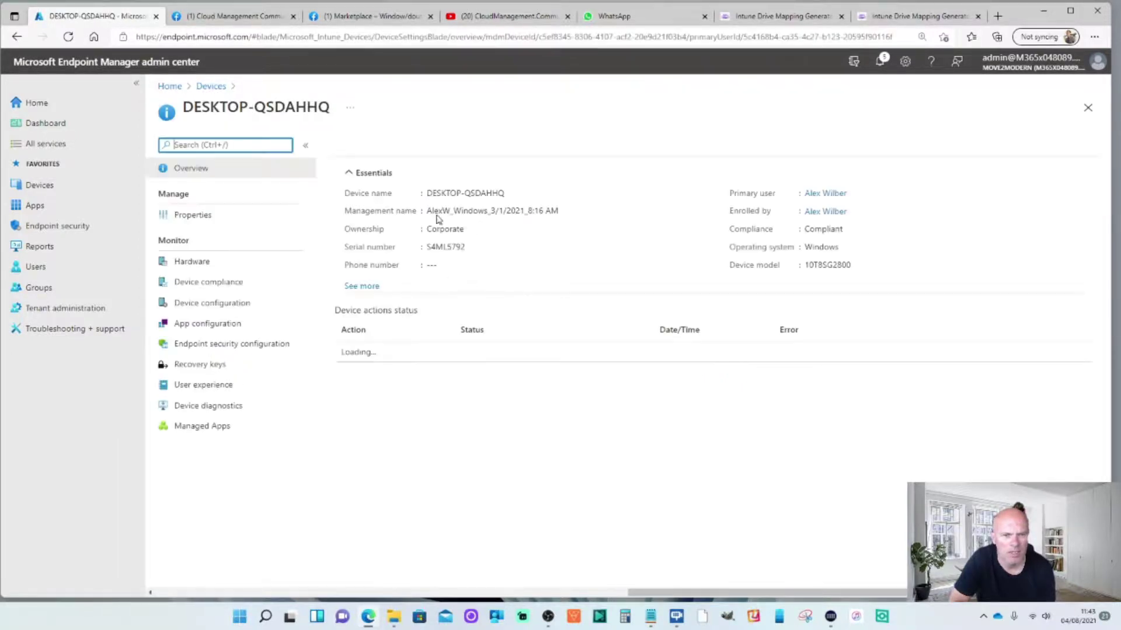
click(563, 146)
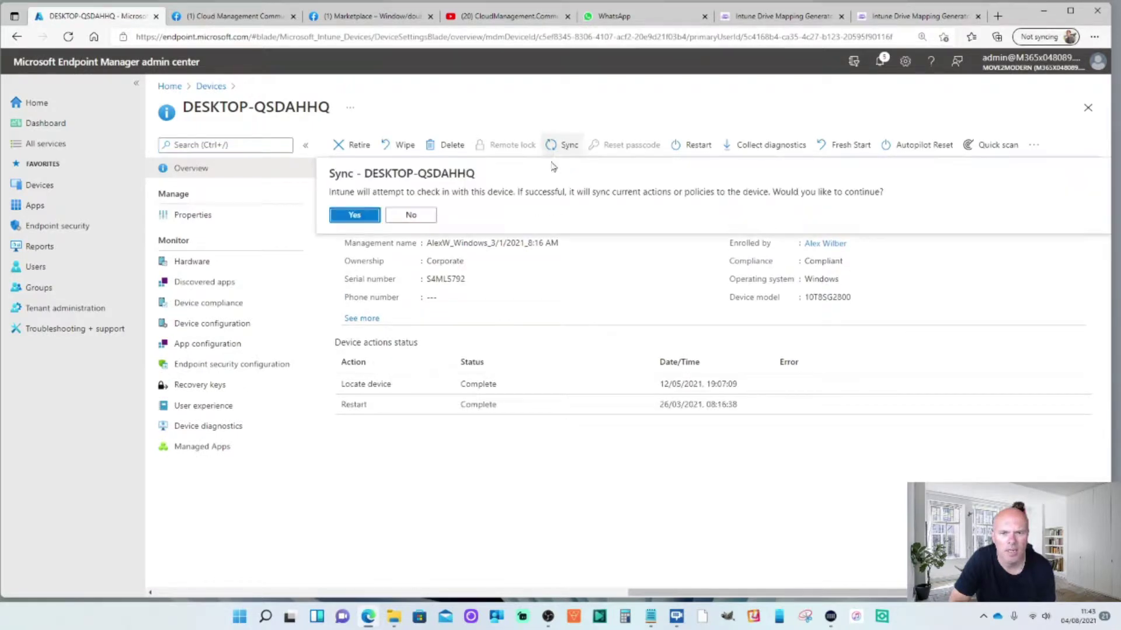
click(356, 216)
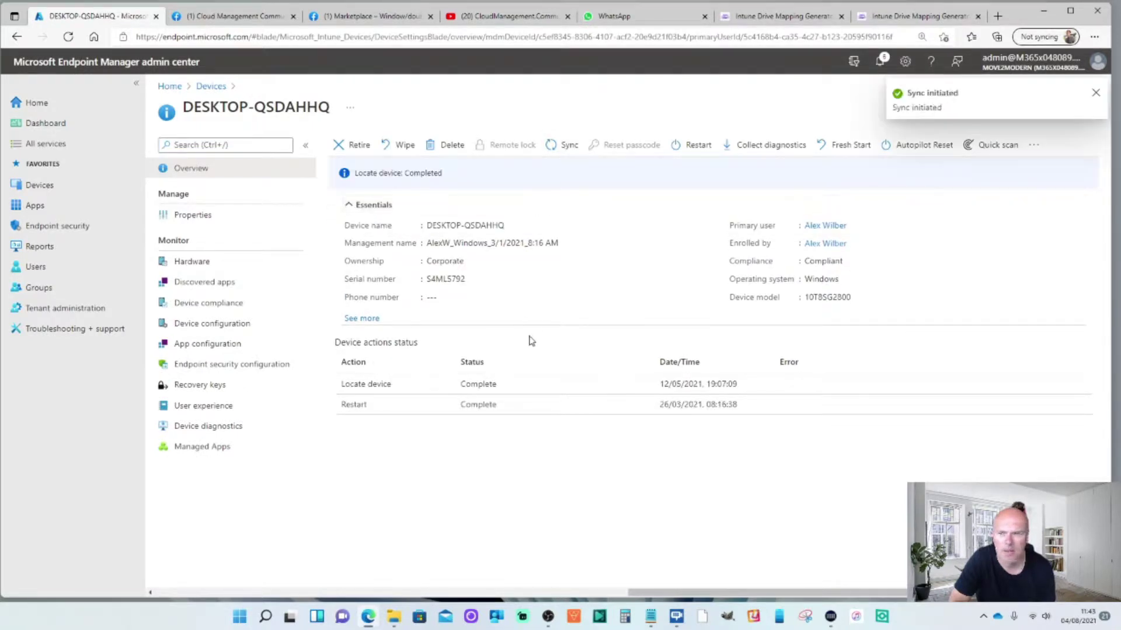
click(497, 617)
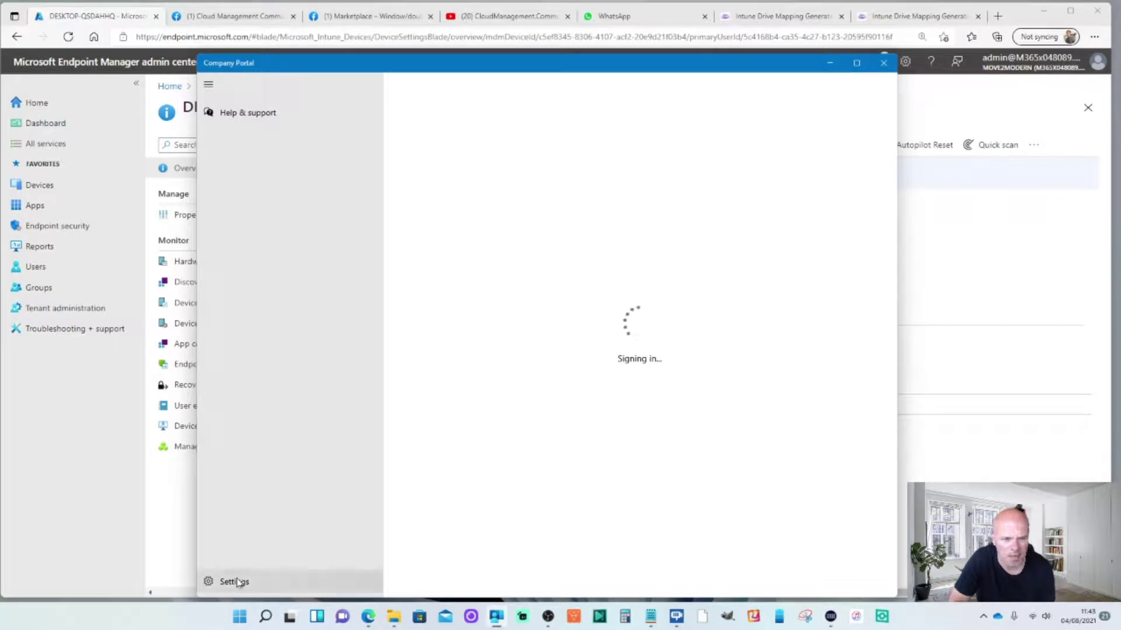
- Run Sync from Company Portal's Settings to pull the DriveMappingK script
click(286, 575)
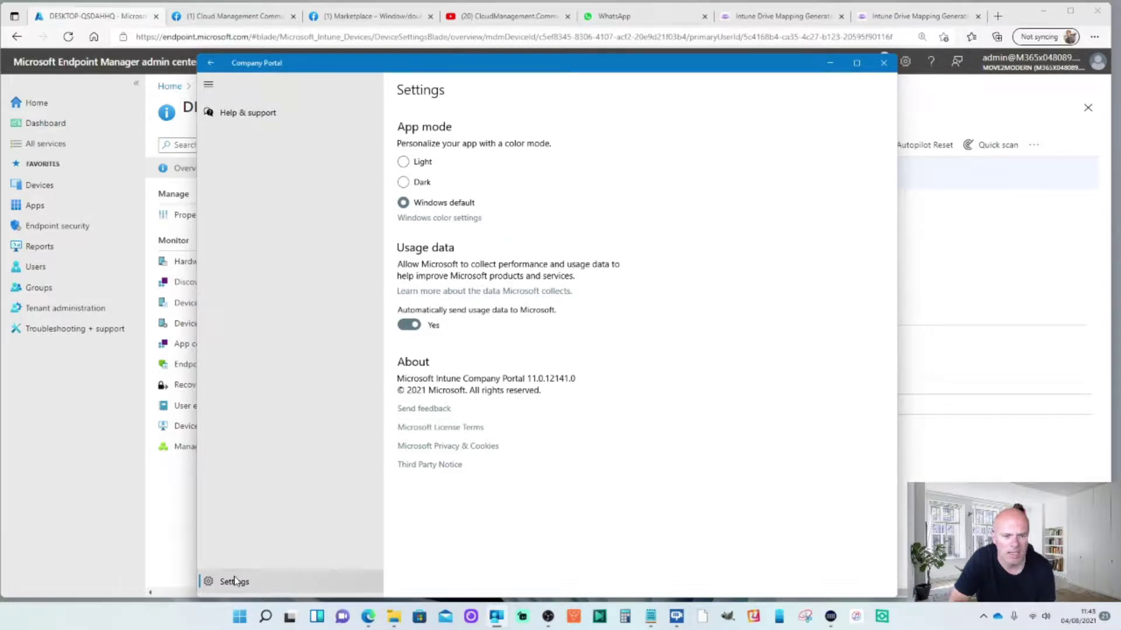
key(alt+Left)
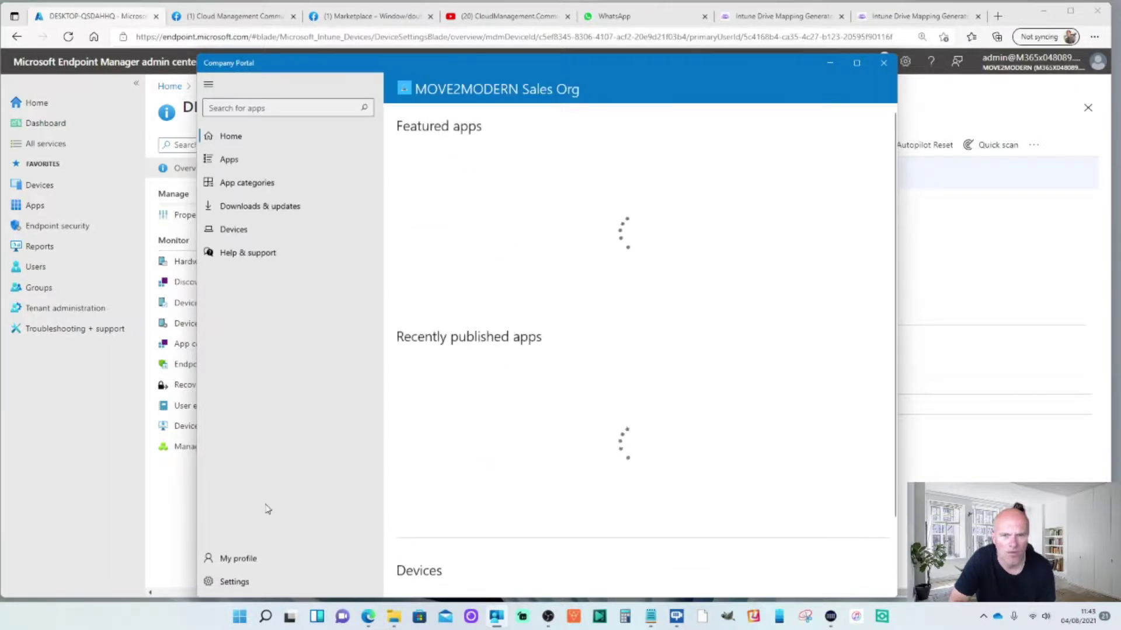
click(234, 582)
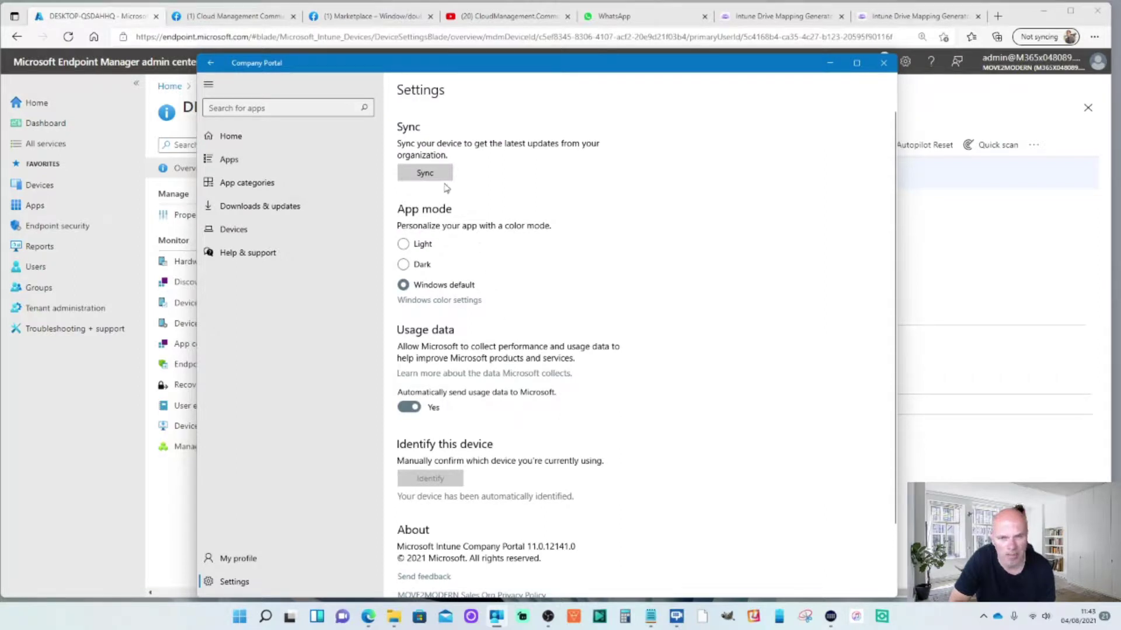
click(425, 174)
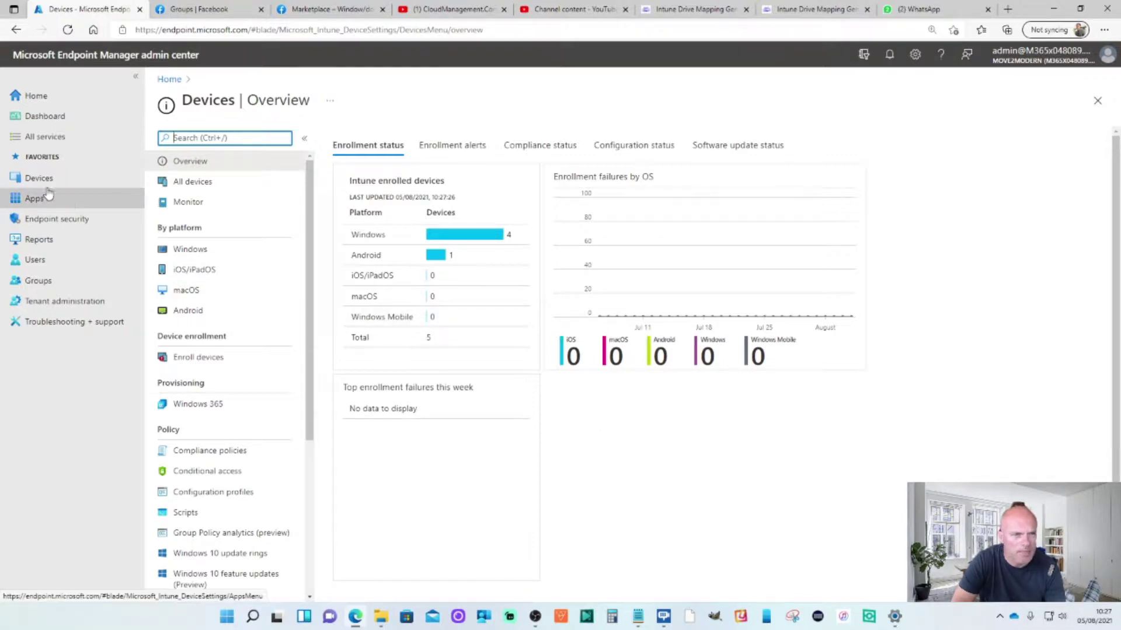
- Review DriveMappingK's device and user status, confirming success on DESKTOP-QSDAHHQ
click(198, 513)
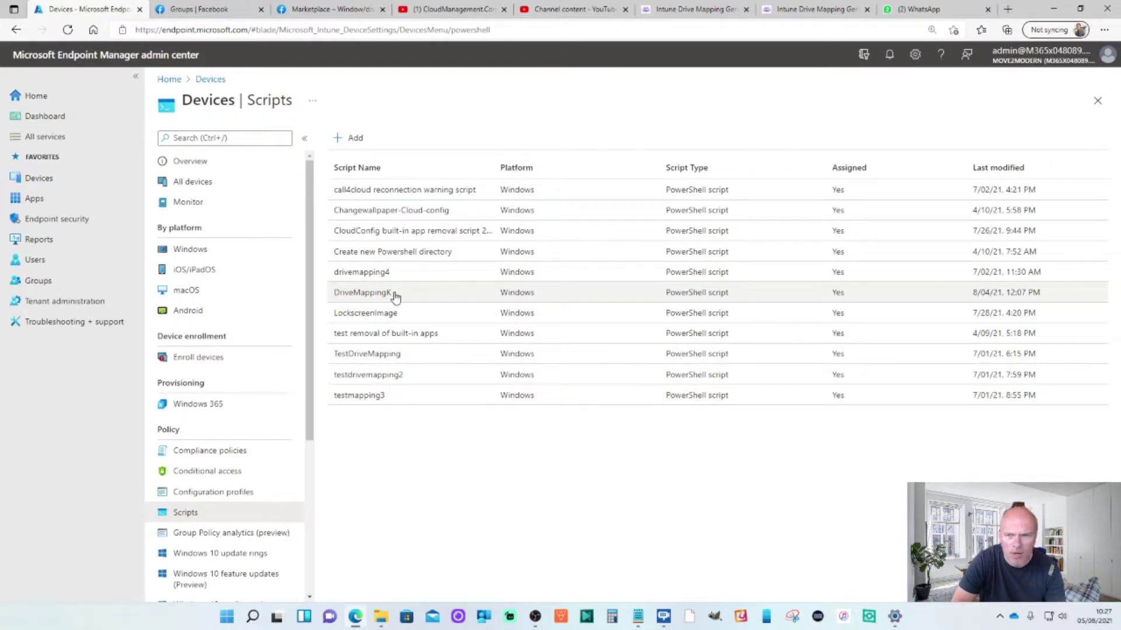
click(393, 295)
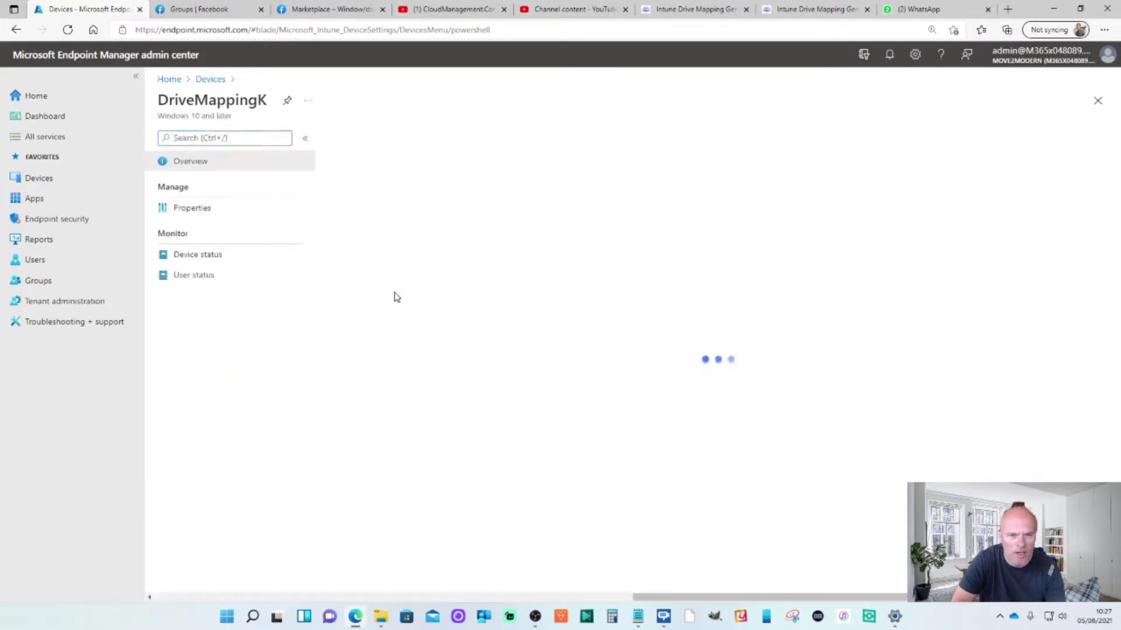
click(205, 254)
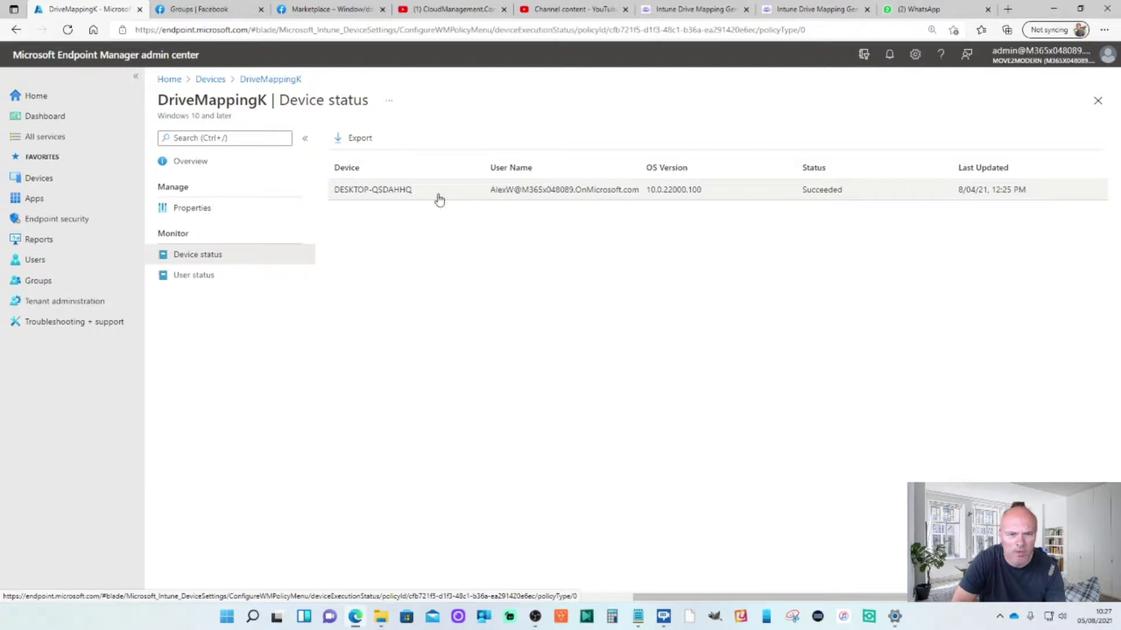
click(206, 275)
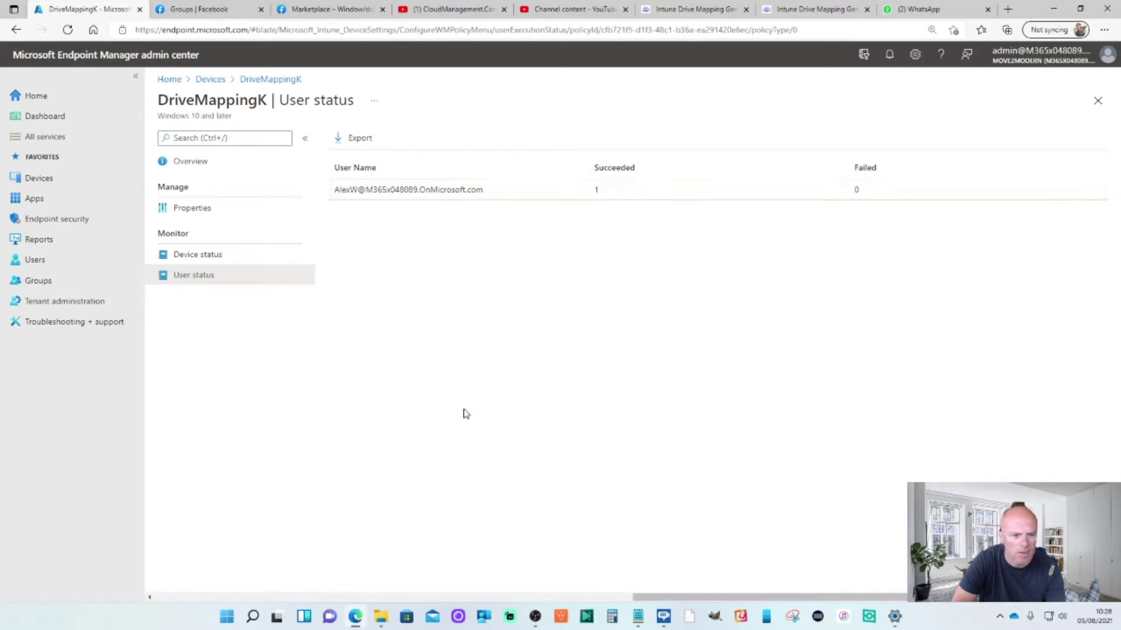
click(380, 616)
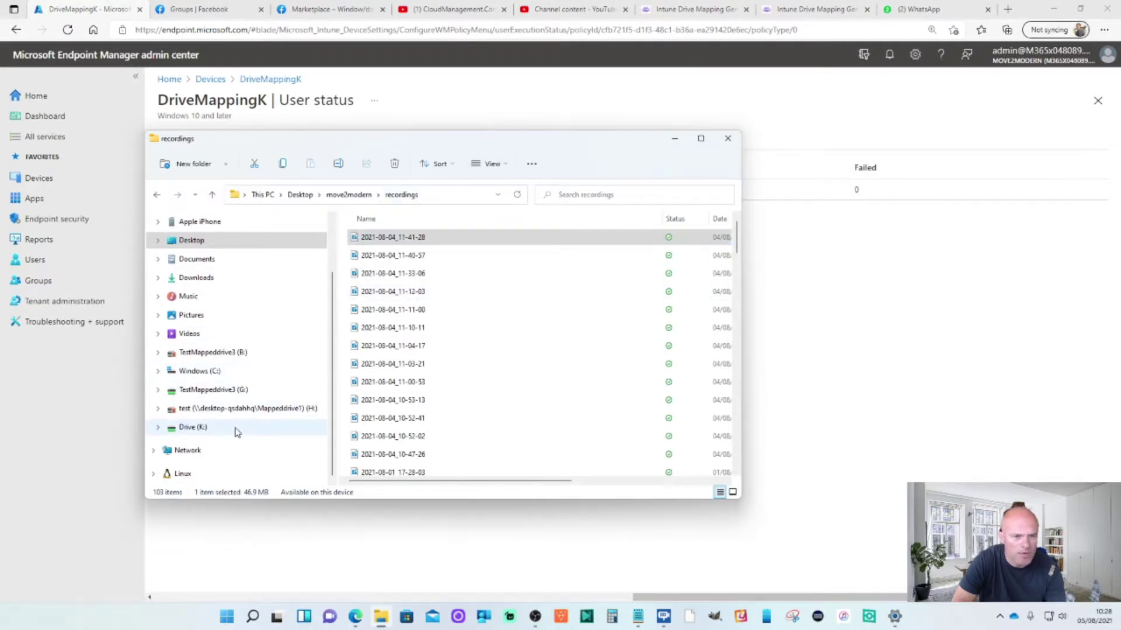
- Browse Drive (K:) to show DriveMapping4, DriveMappingK and MappedDriveKFile
click(203, 431)
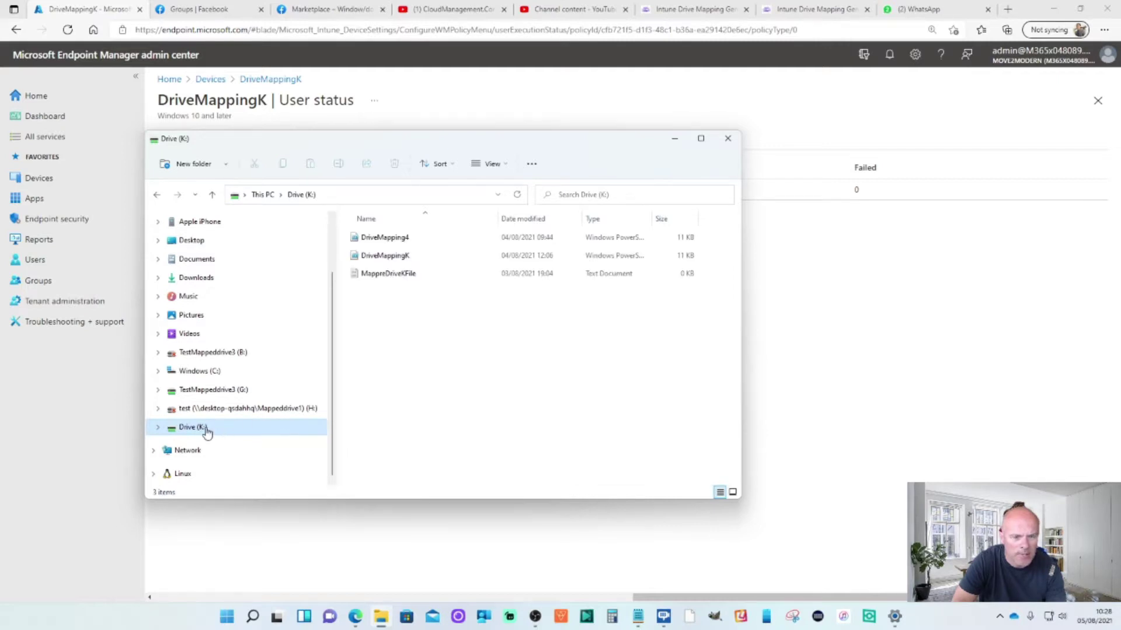
click(386, 273)
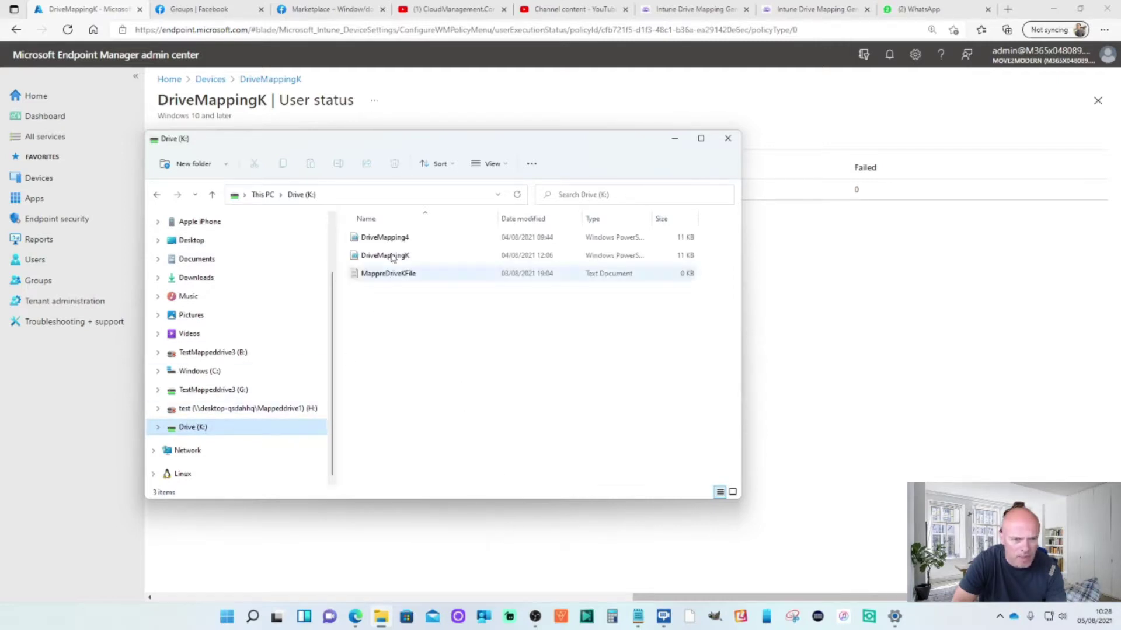
click(369, 313)
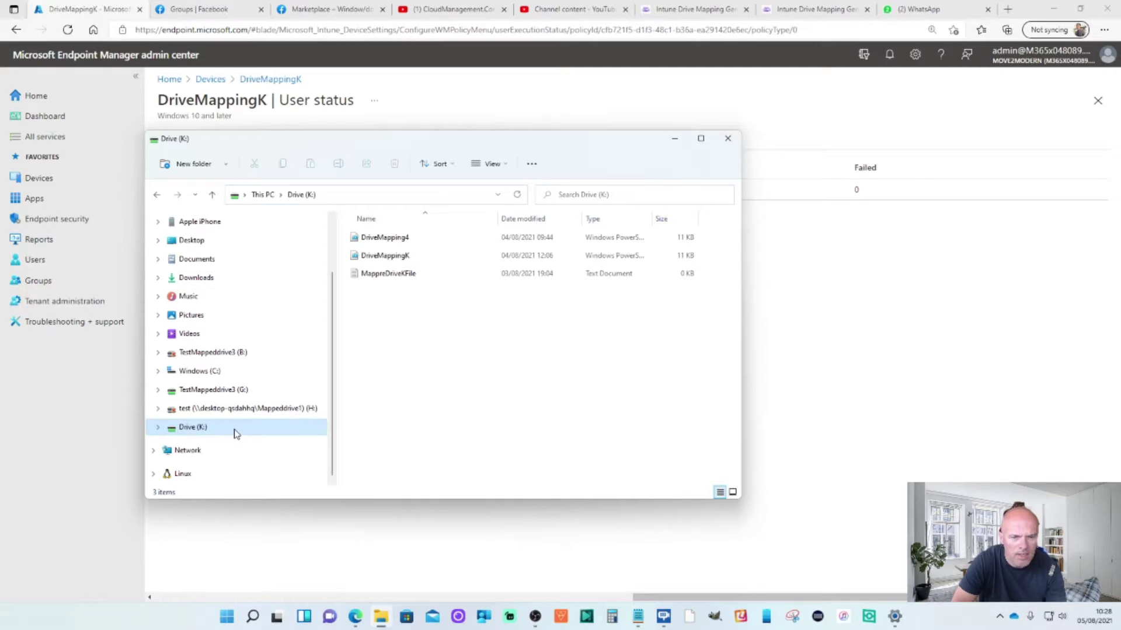
- In the DriveMappingK script, highlight the $driveMappingJson values mapping MappedDriveK to drive K
click(638, 616)
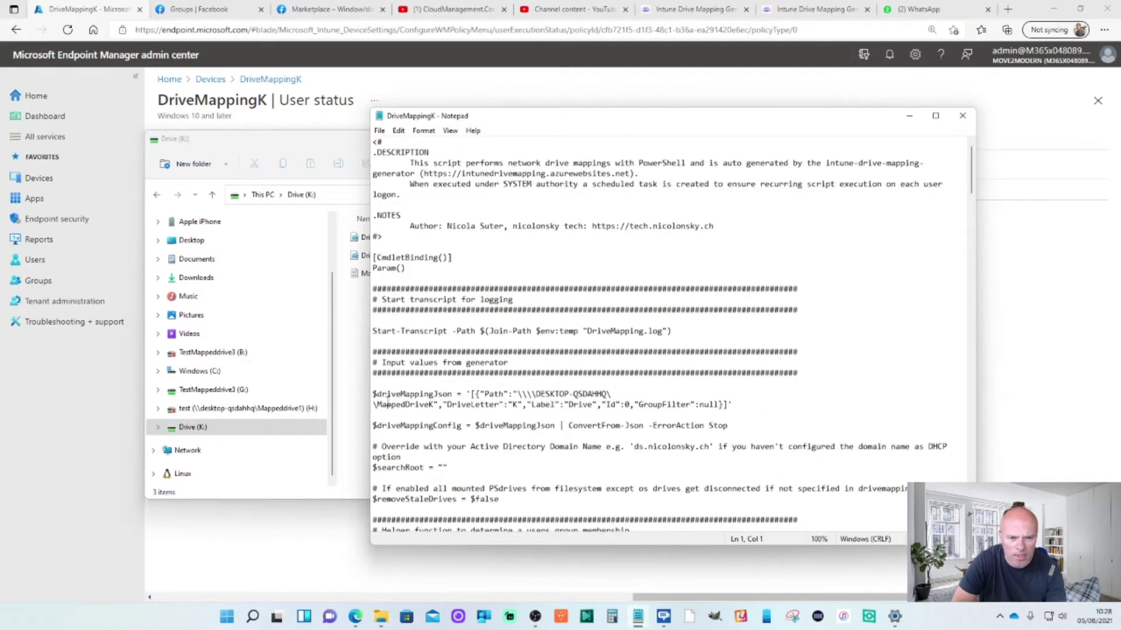
click(374, 404)
key(shift+End)
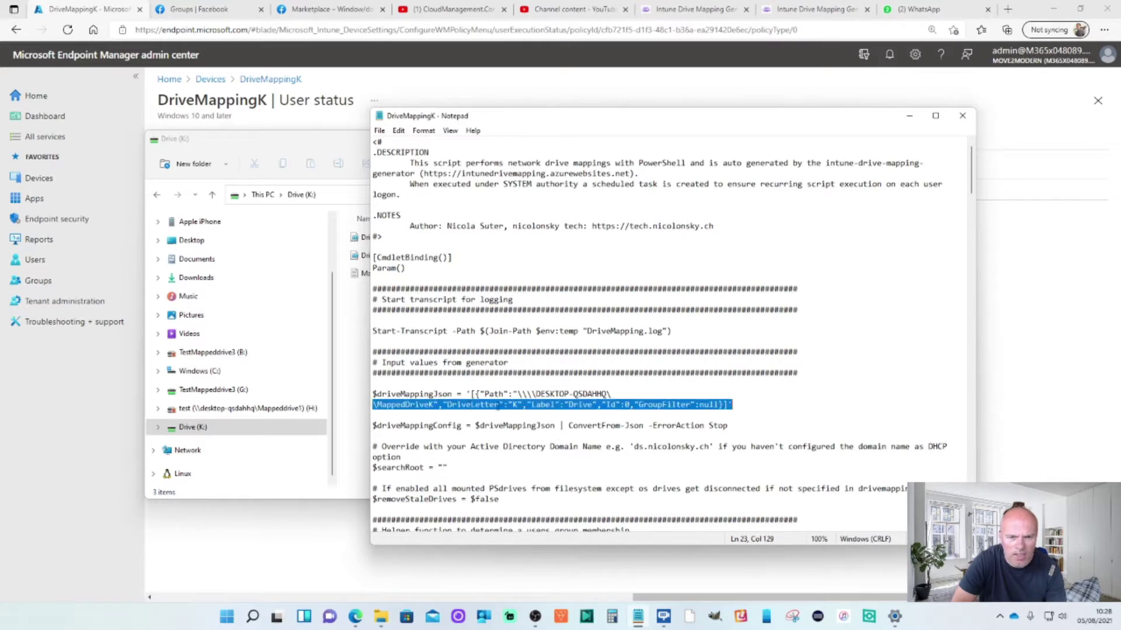